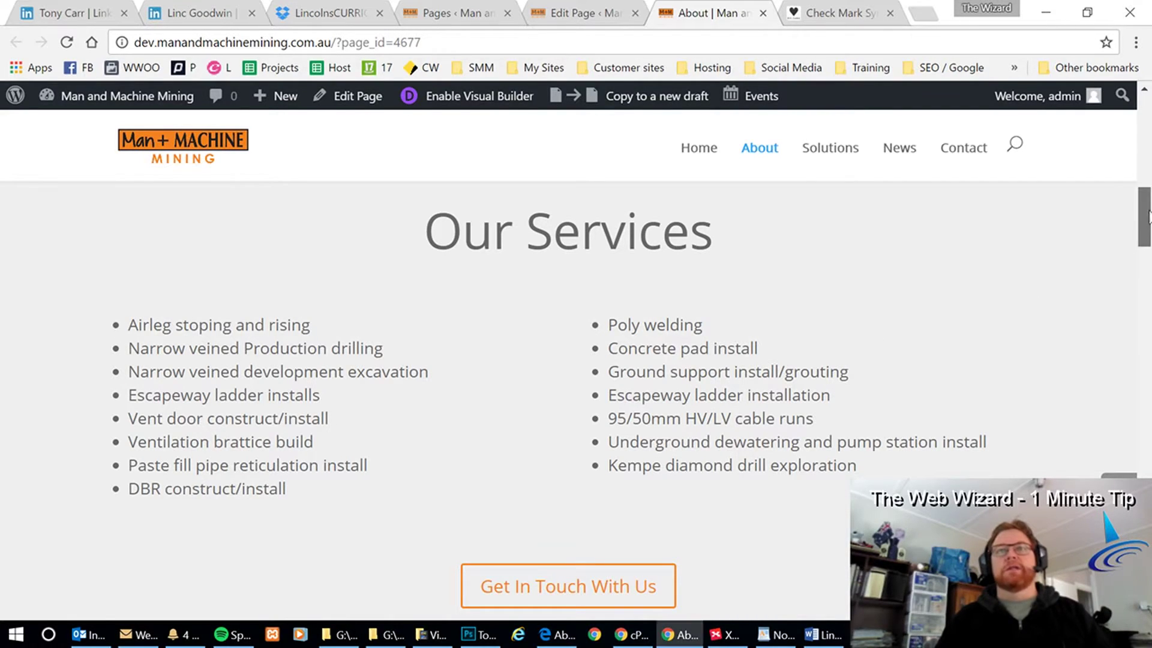
- Scroll the live About page to review the Our Services check mark lists
{"action": "left_click_drag", "start_coordinate": [1143, 221], "coordinate": [1148, 252]}
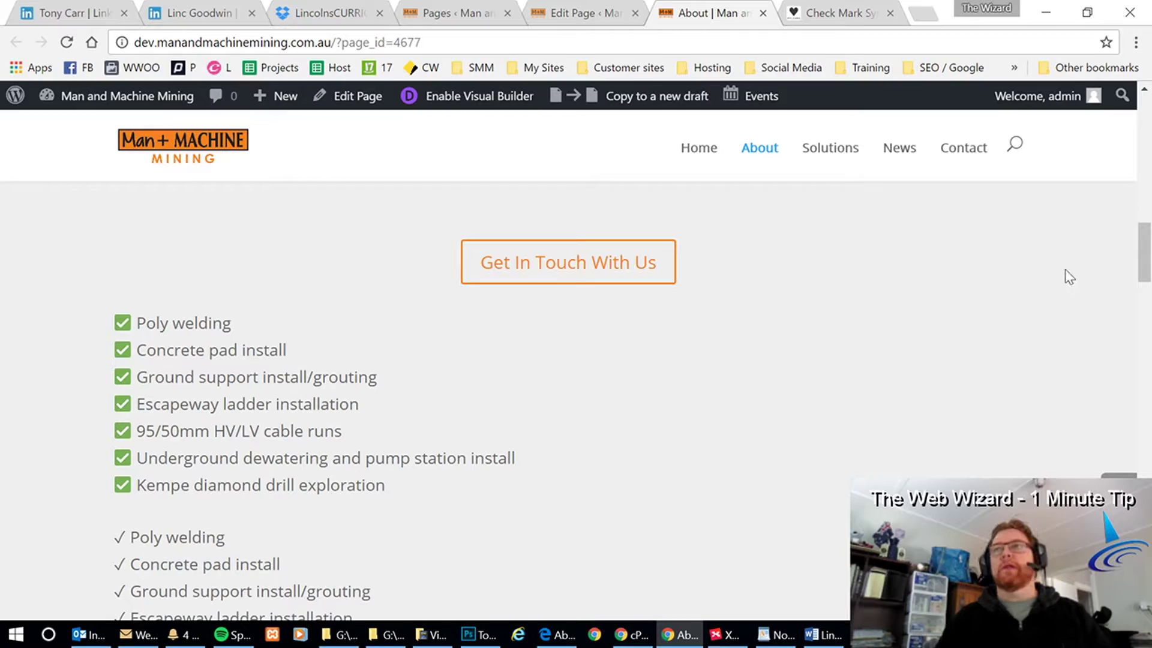
{"action": "mouse_move", "coordinate": [1148, 246]}
{"action": "left_mouse_down"}
{"action": "mouse_move", "coordinate": [1148, 298]}
{"action": "mouse_move", "coordinate": [1142, 218]}
{"action": "left_mouse_up"}
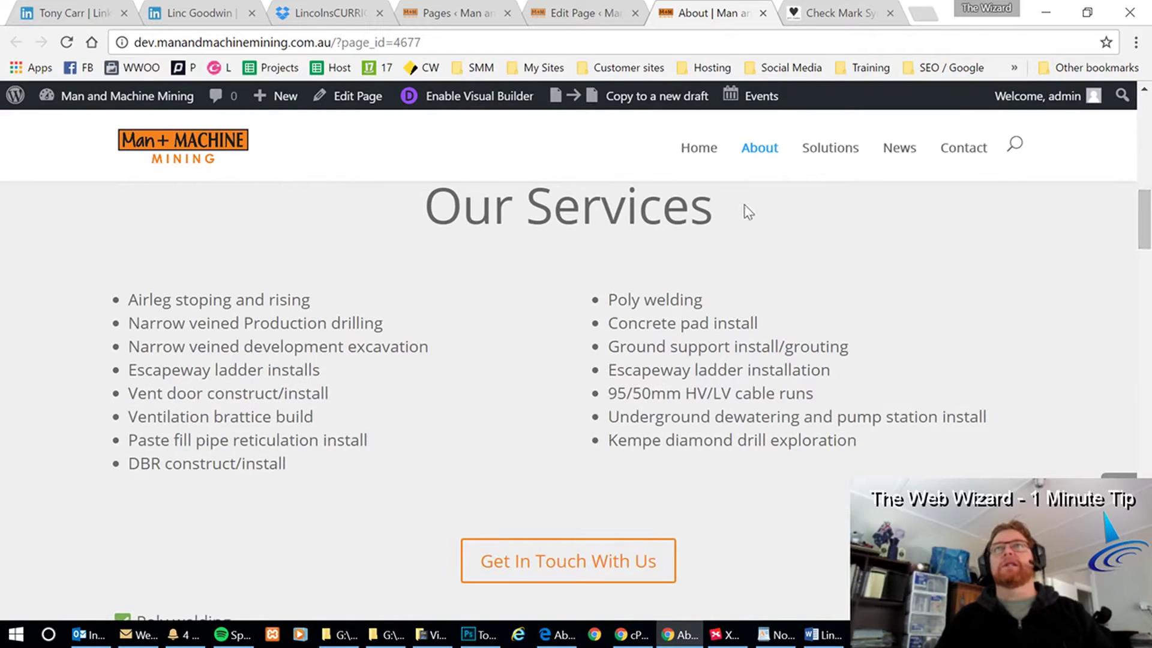
- Switch to the About page editor and scroll down to the Bulletpoints module
{"action": "left_click", "coordinate": [576, 14]}
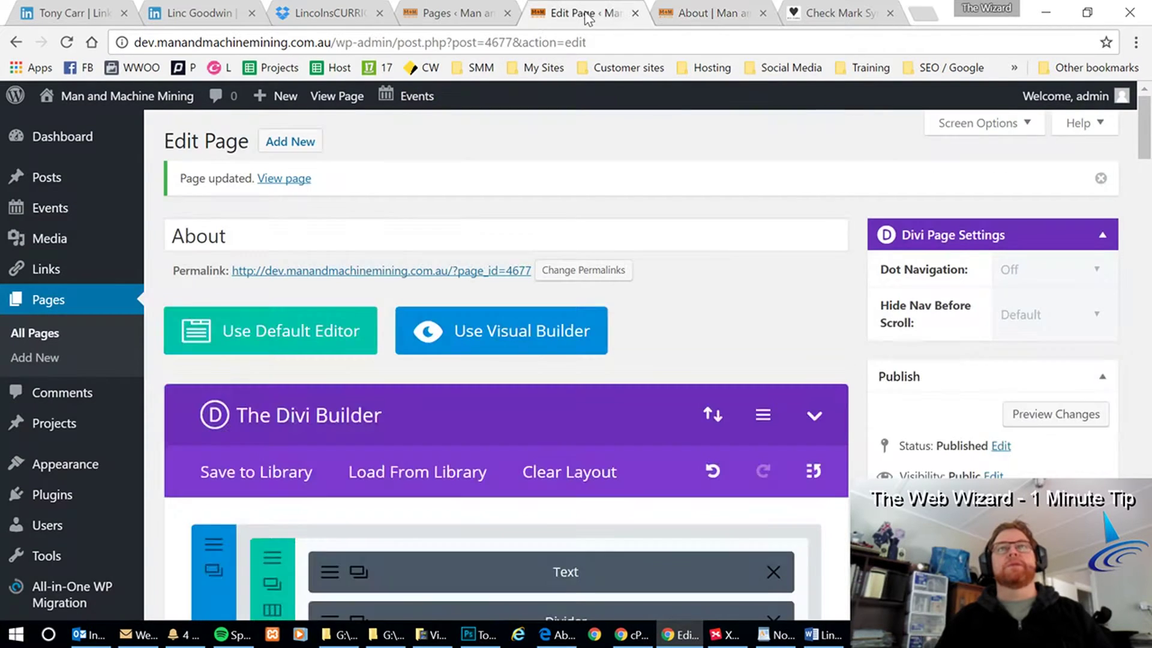
{"action": "scroll", "coordinate": [811, 282], "scroll_direction": "down", "scroll_amount": 2}
{"action": "scroll", "coordinate": [811, 282], "scroll_direction": "down", "scroll_amount": 4}
{"action": "scroll", "coordinate": [811, 282], "scroll_direction": "down", "scroll_amount": 5}
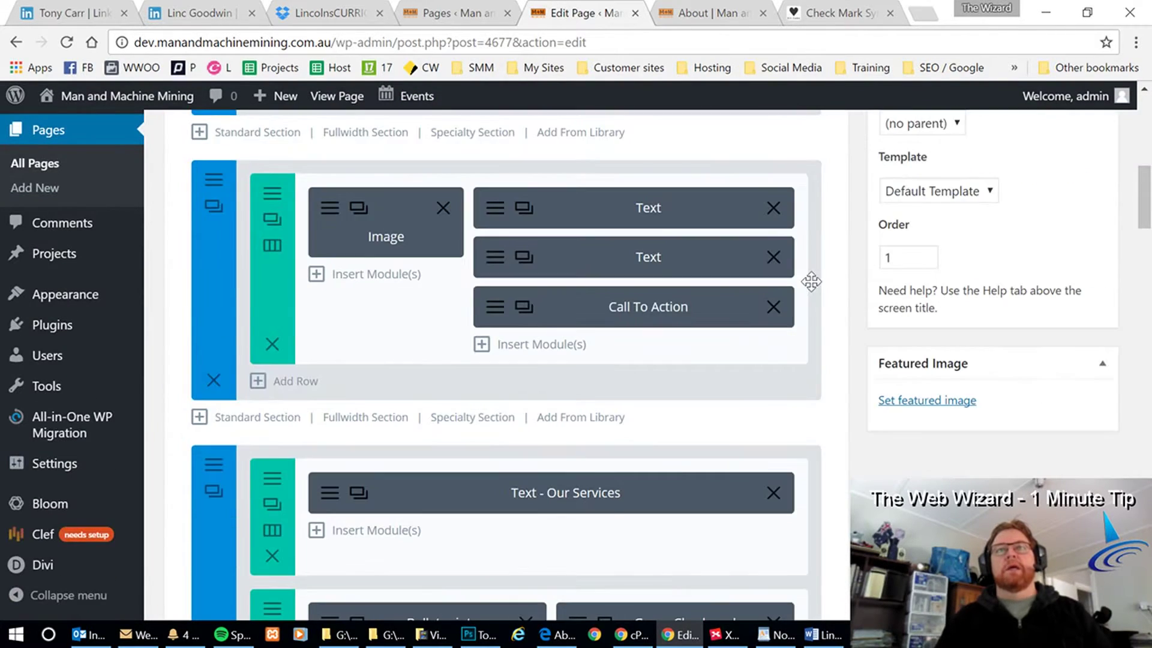
{"action": "scroll", "coordinate": [811, 282], "scroll_direction": "down", "scroll_amount": 3}
{"action": "scroll", "coordinate": [809, 280], "scroll_direction": "down", "scroll_amount": 2}
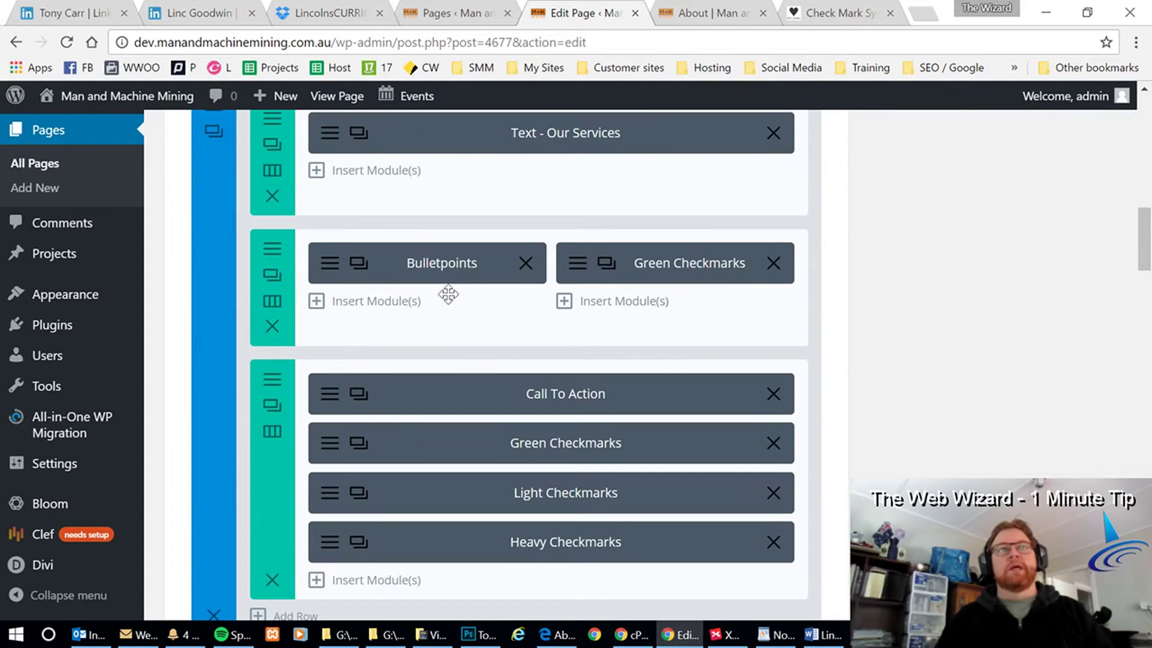
- Open the Bulletpoints module settings and scroll to its eight-item services list
{"action": "left_click", "coordinate": [330, 267]}
{"action": "scroll", "coordinate": [802, 328], "scroll_direction": "down", "scroll_amount": 2}
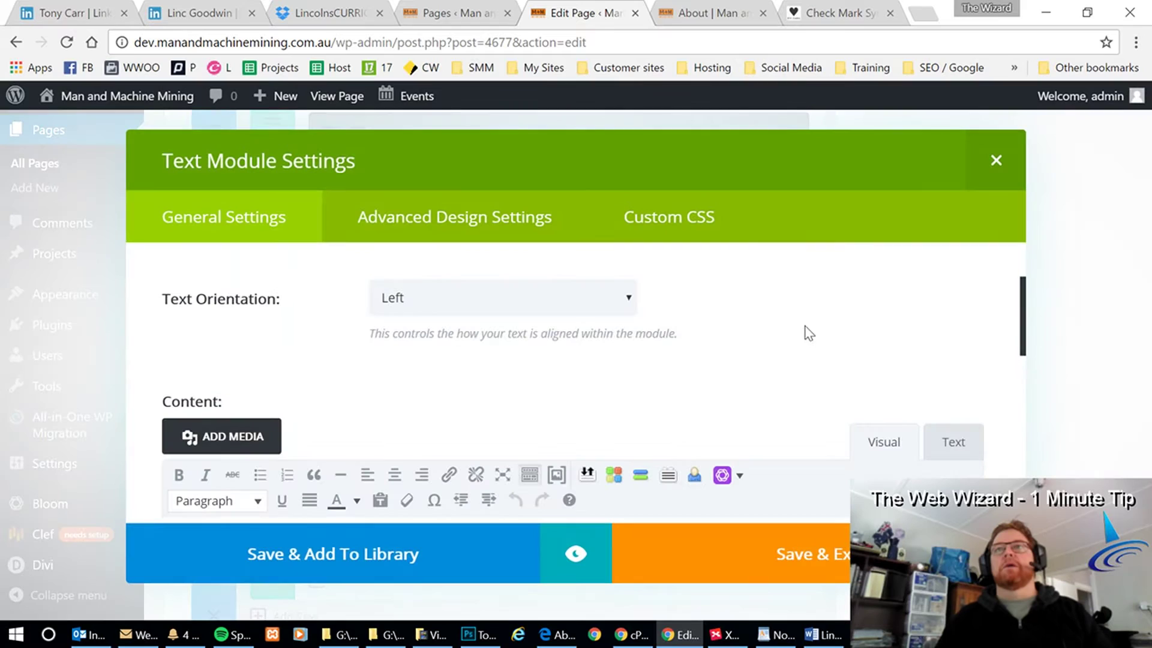
{"action": "scroll", "coordinate": [798, 384], "scroll_direction": "down", "scroll_amount": 2}
{"action": "scroll", "coordinate": [766, 360], "scroll_direction": "down", "scroll_amount": 2}
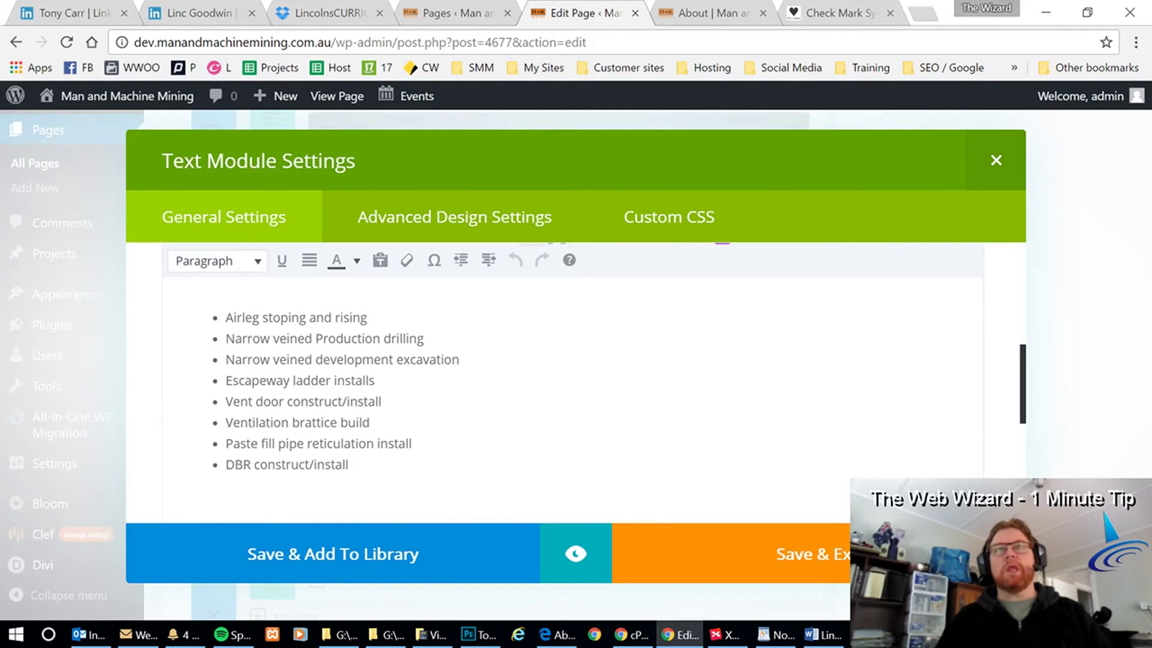
{"action": "scroll", "coordinate": [849, 373], "scroll_direction": "up", "scroll_amount": 2}
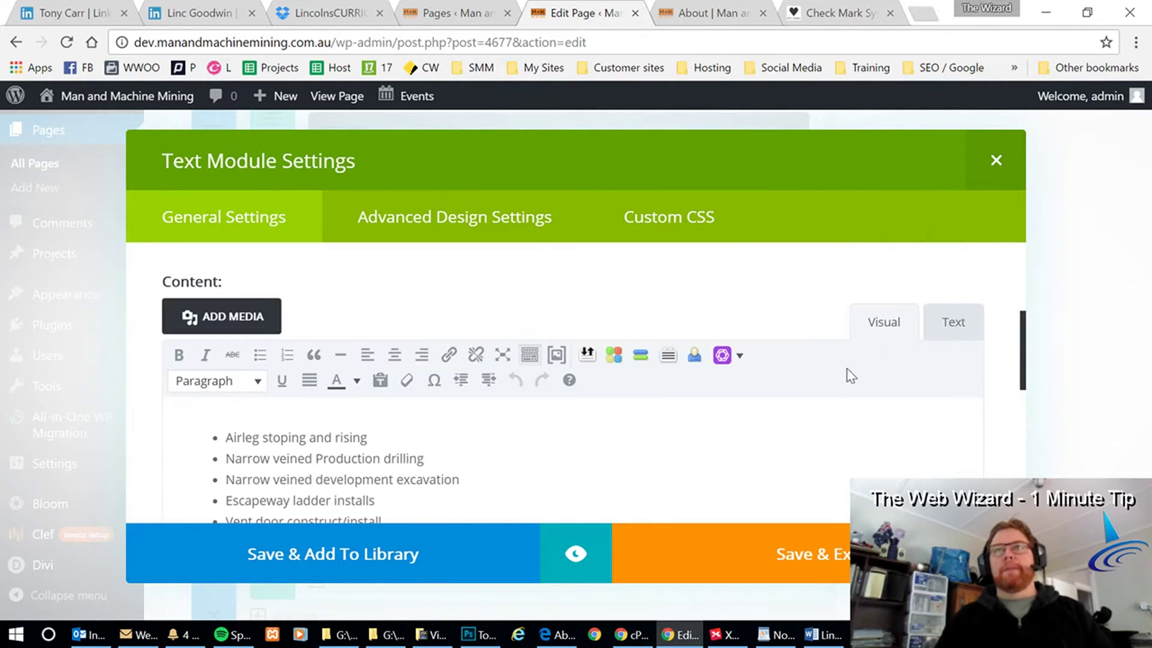
{"action": "left_click", "coordinate": [960, 322]}
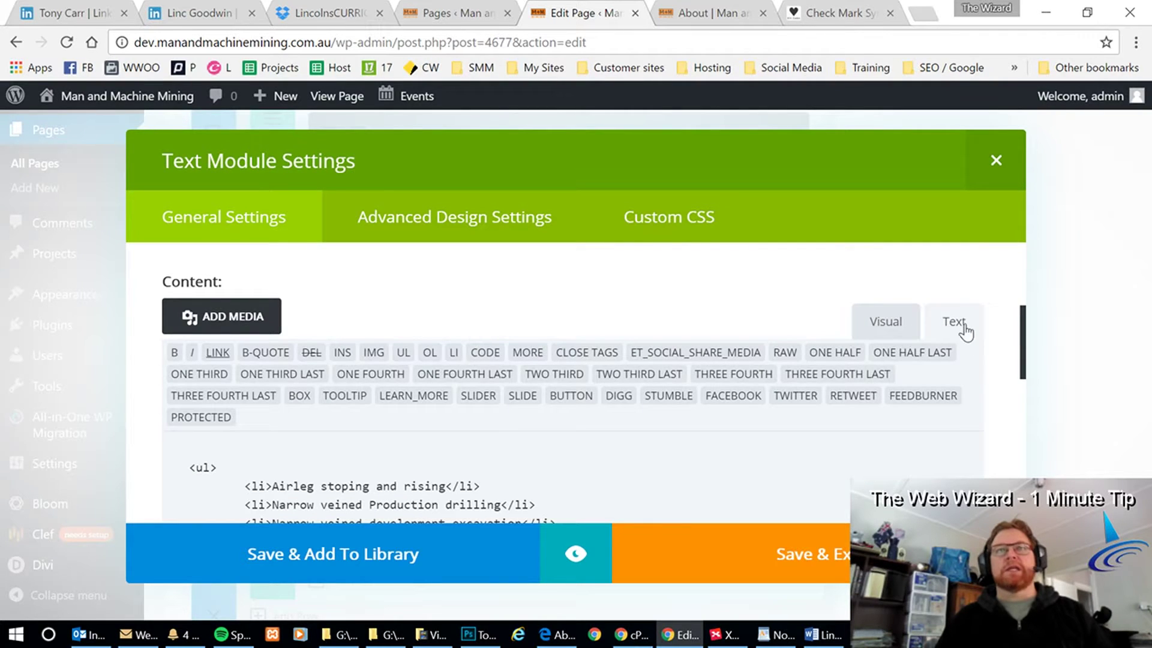
{"action": "scroll", "coordinate": [964, 330], "scroll_direction": "down", "scroll_amount": 2}
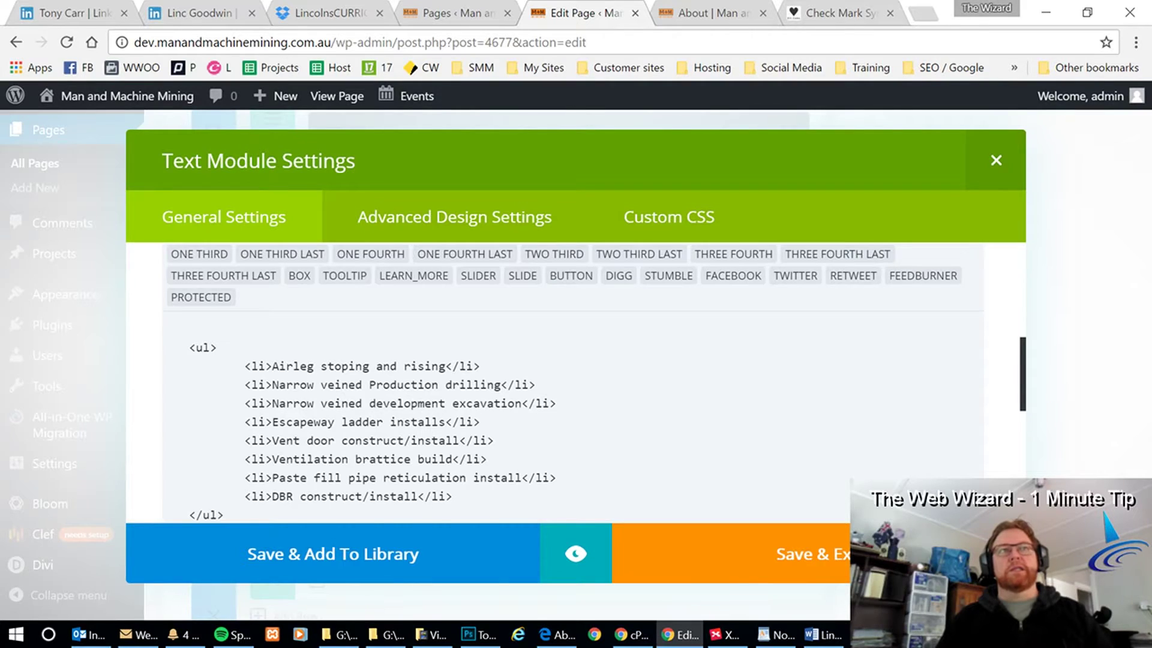
{"action": "scroll", "coordinate": [891, 365], "scroll_direction": "up", "scroll_amount": 2}
- In the Visual editor, select all eight services and remove their bullets
{"action": "left_click", "coordinate": [879, 331]}
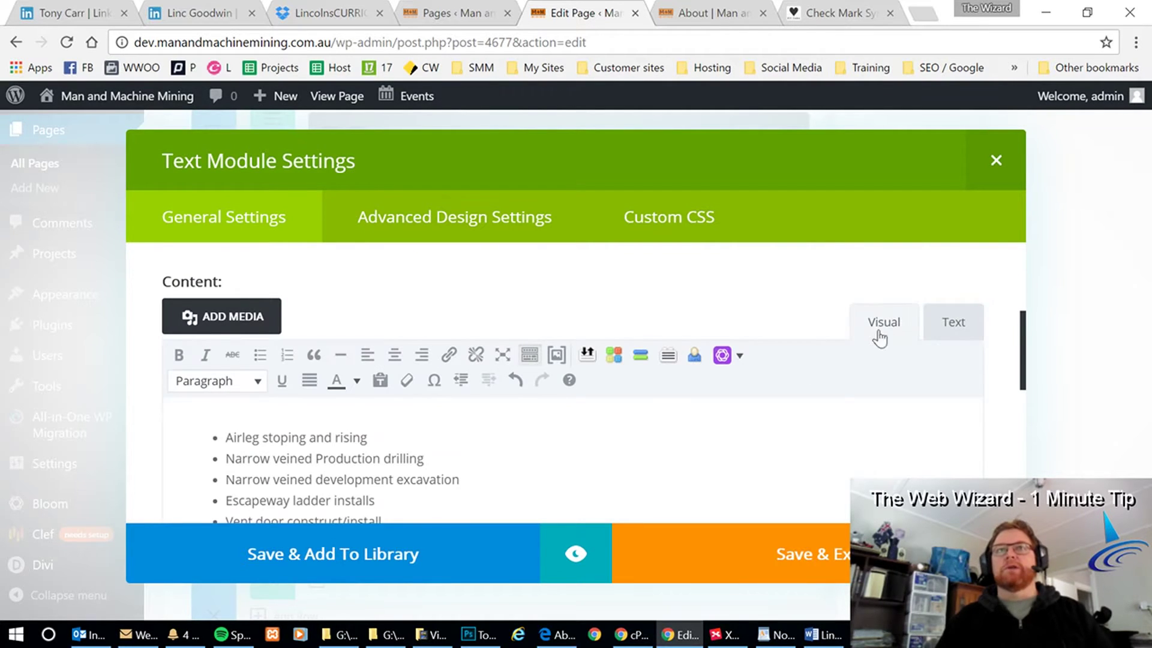
{"action": "scroll", "coordinate": [458, 464], "scroll_direction": "down", "scroll_amount": 2}
{"action": "mouse_move", "coordinate": [349, 465]}
{"action": "left_mouse_down"}
{"action": "mouse_move", "coordinate": [244, 423]}
{"action": "mouse_move", "coordinate": [226, 317]}
{"action": "left_mouse_up"}
{"action": "scroll", "coordinate": [474, 360], "scroll_direction": "up", "scroll_amount": 2}
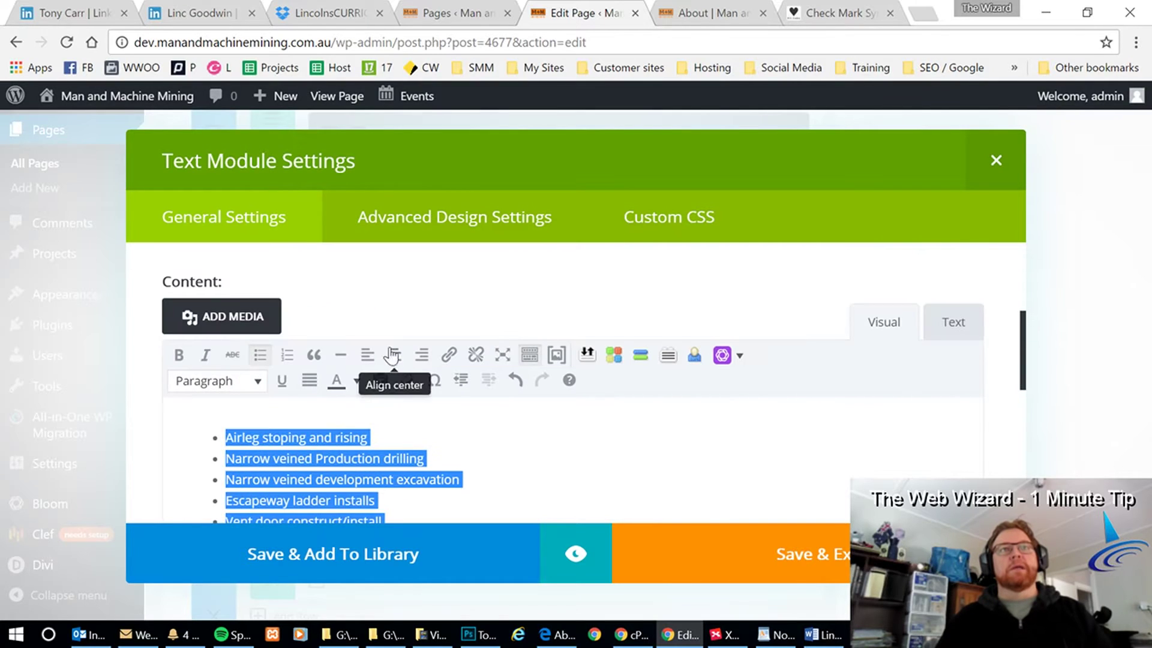
{"action": "left_click", "coordinate": [261, 359]}
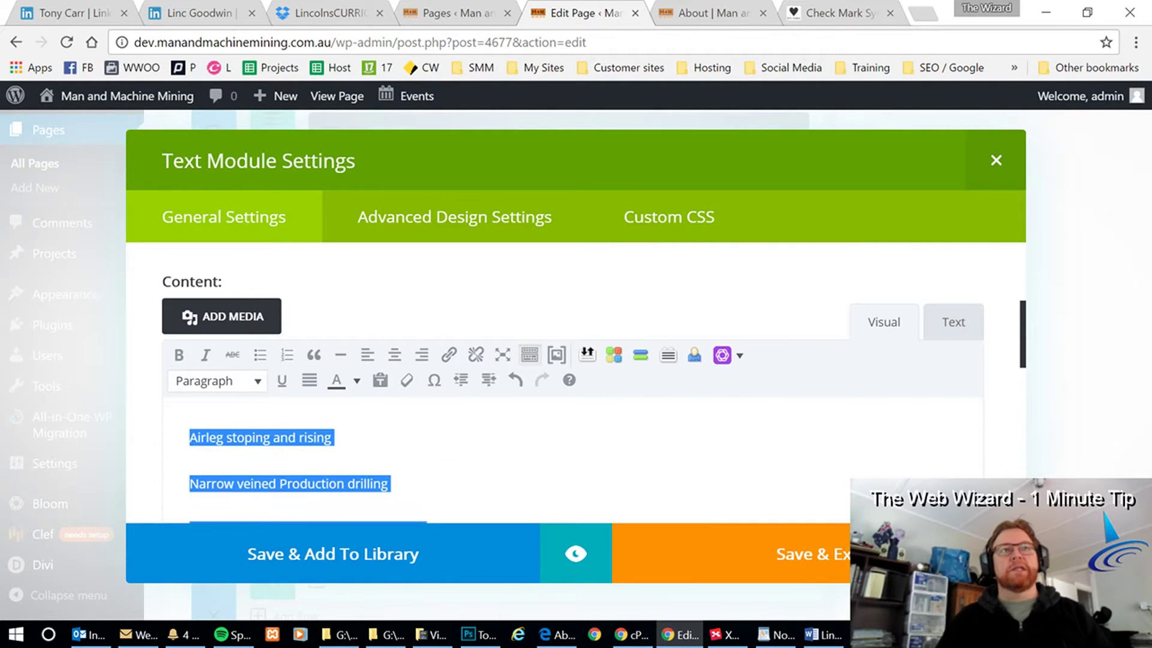
- Review the unbulleted lines in the Text tab, then bring up the check mark symbols reference
{"action": "scroll", "coordinate": [263, 361], "scroll_direction": "down", "scroll_amount": 2}
{"action": "scroll", "coordinate": [262, 361], "scroll_direction": "down", "scroll_amount": 2}
{"action": "scroll", "coordinate": [262, 361], "scroll_direction": "down", "scroll_amount": 2}
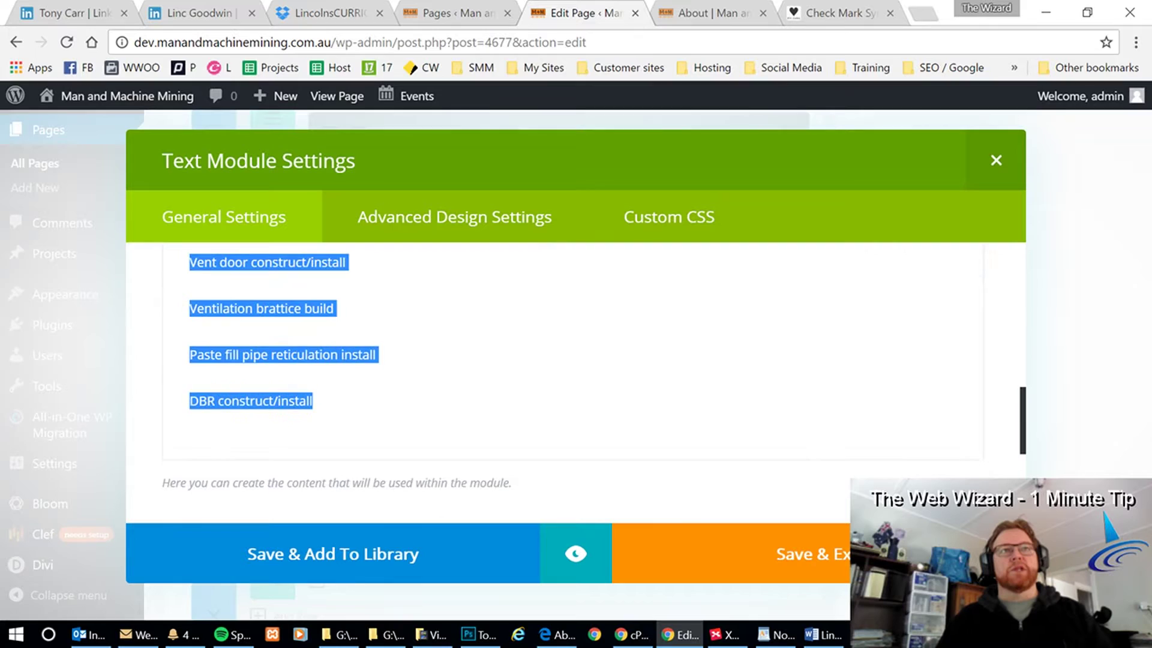
{"action": "scroll", "coordinate": [419, 399], "scroll_direction": "up", "scroll_amount": 5}
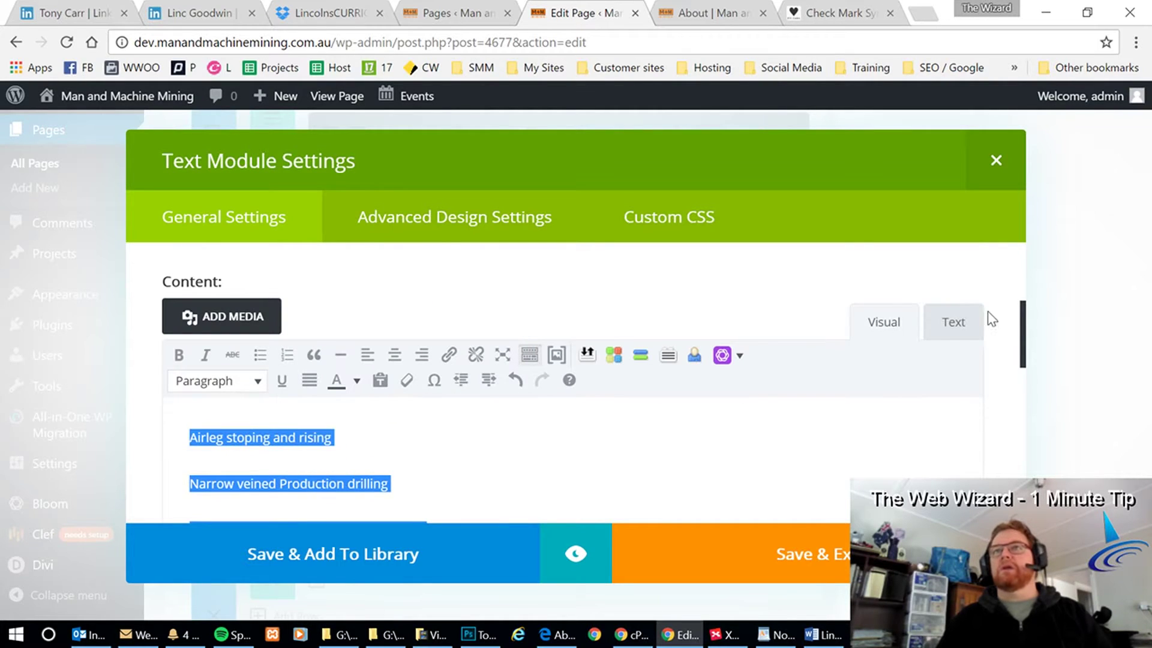
{"action": "left_click", "coordinate": [953, 324]}
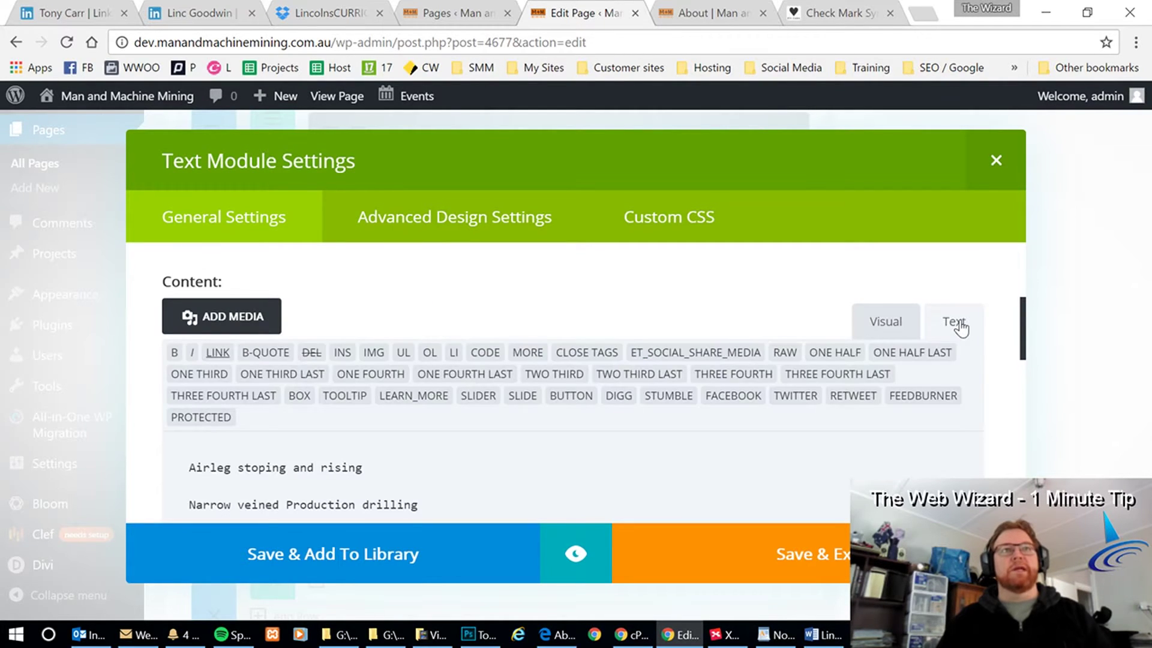
{"action": "scroll", "coordinate": [521, 436], "scroll_direction": "down", "scroll_amount": 2}
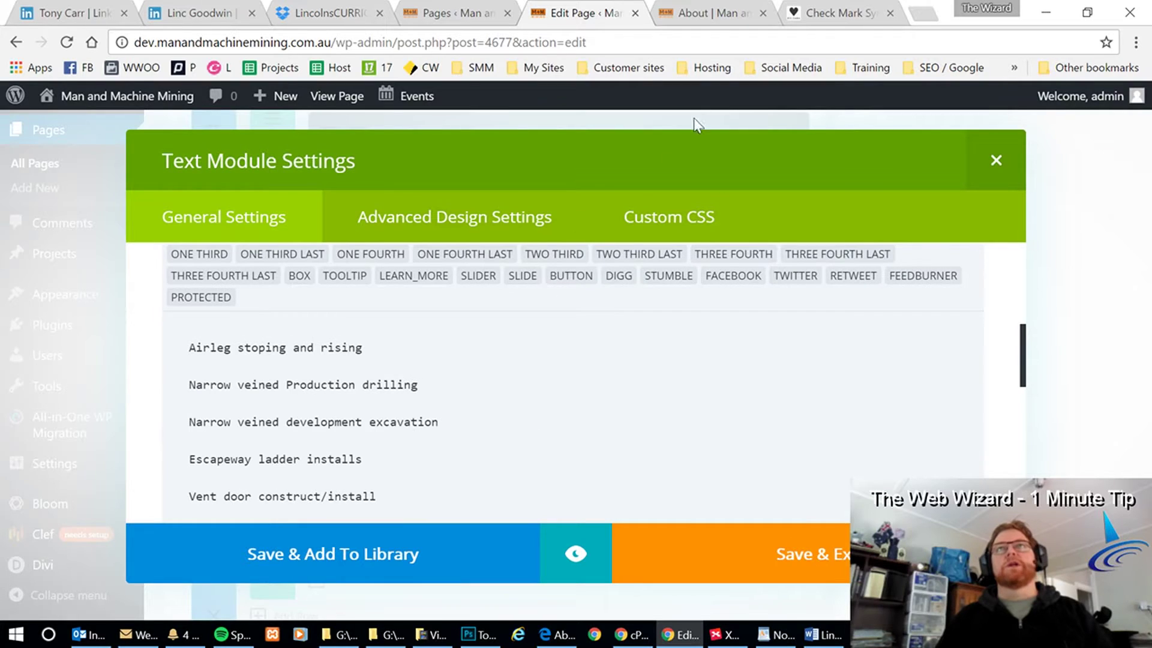
{"action": "left_click", "coordinate": [847, 16]}
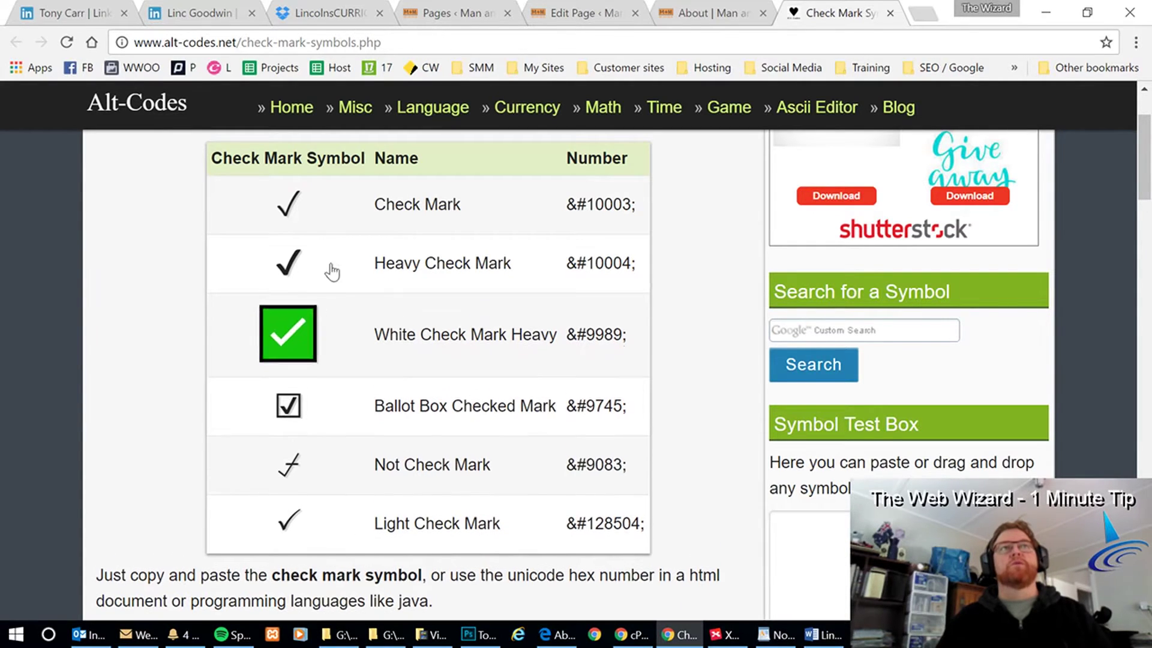
{"action": "mouse_move", "coordinate": [419, 322]}
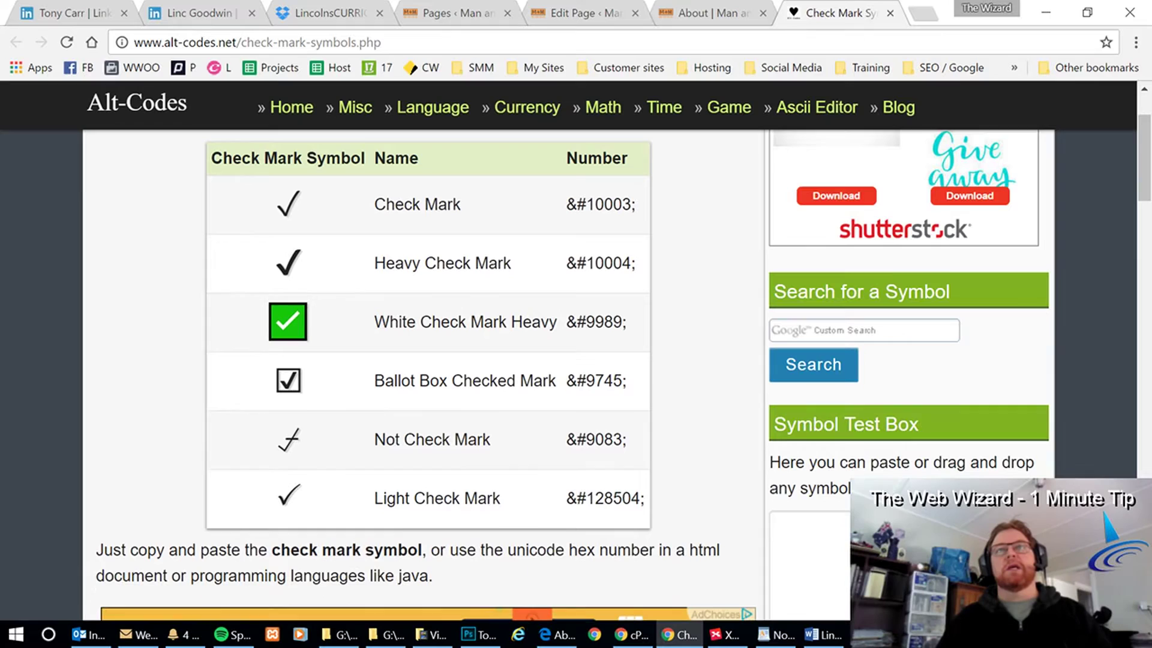
- Copy the White Check Mark Heavy code &#9989; from the Alt-Codes page
{"action": "left_click_drag", "start_coordinate": [630, 322], "coordinate": [566, 322]}
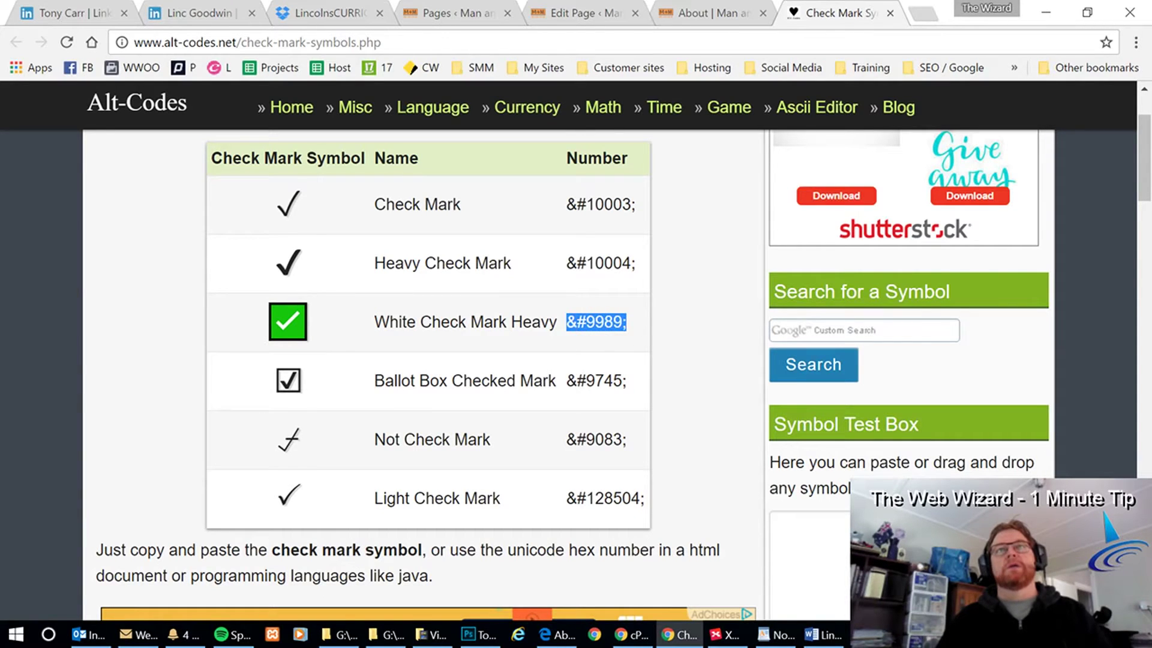
{"action": "right_click", "coordinate": [596, 322]}
{"action": "left_click", "coordinate": [635, 337]}
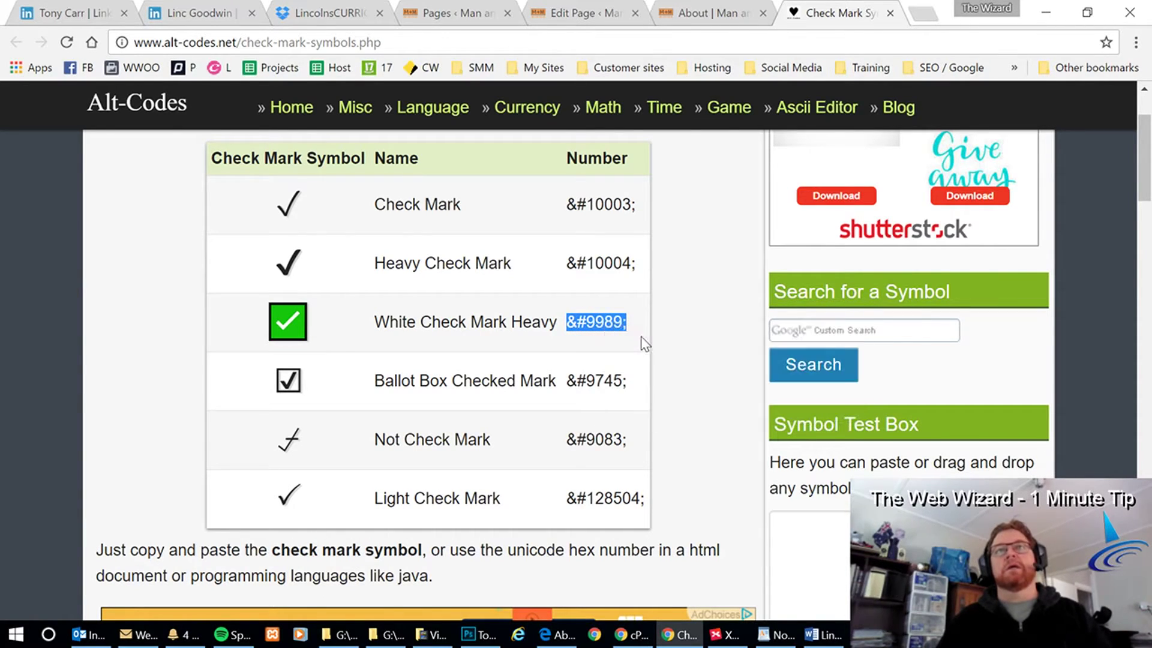
{"action": "left_click", "coordinate": [579, 15]}
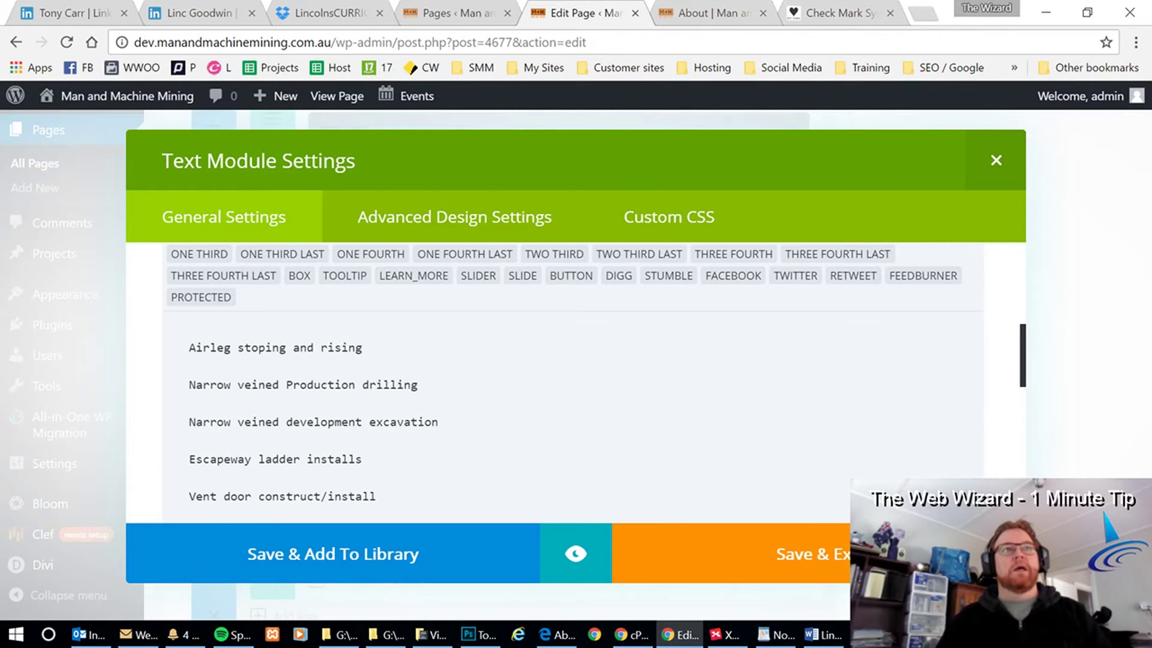
- Paste &#9989; before the first three services, deleting the blank lines between them
{"action": "right_click", "coordinate": [191, 347]}
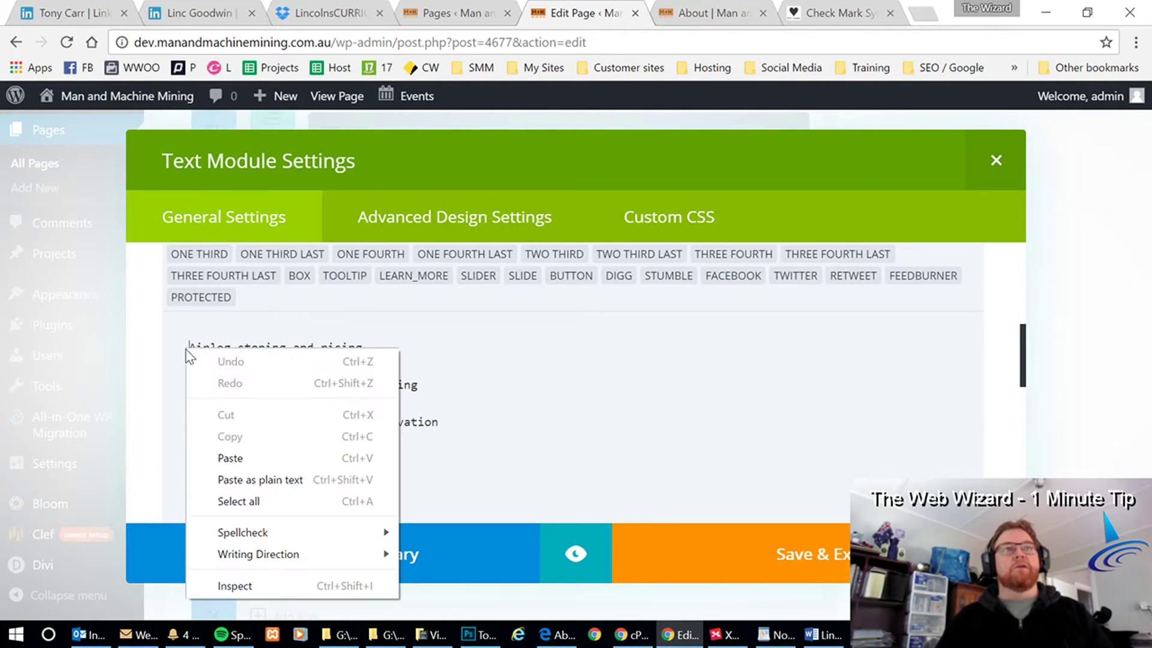
{"action": "left_click", "coordinate": [244, 460]}
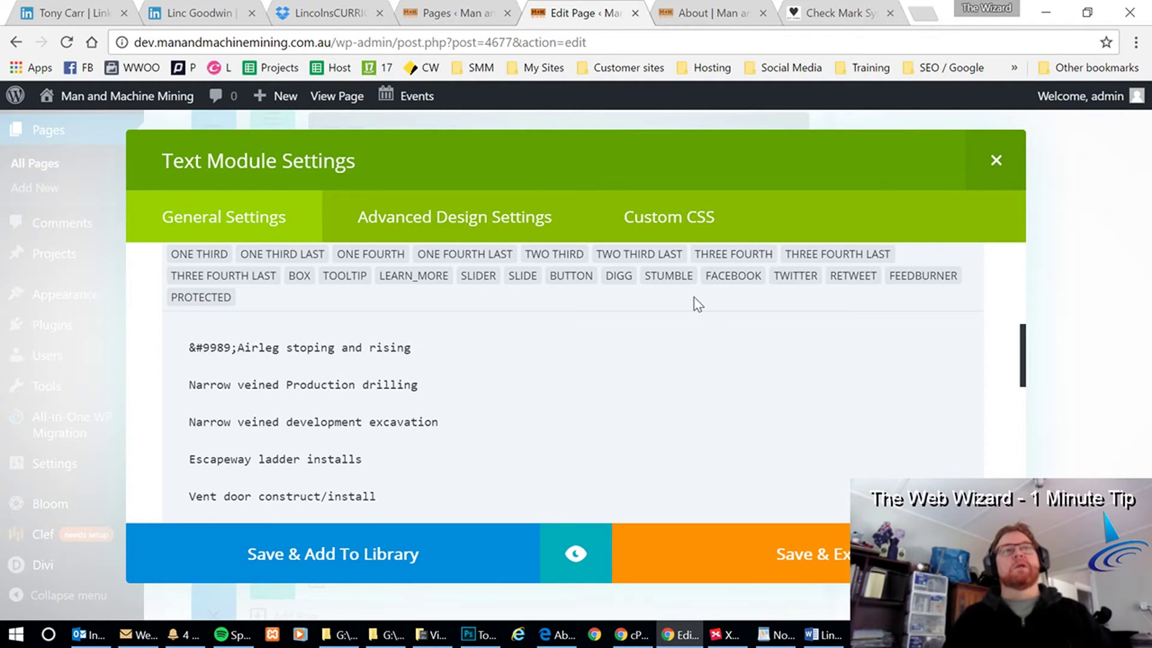
{"action": "key", "text": "Delete"}
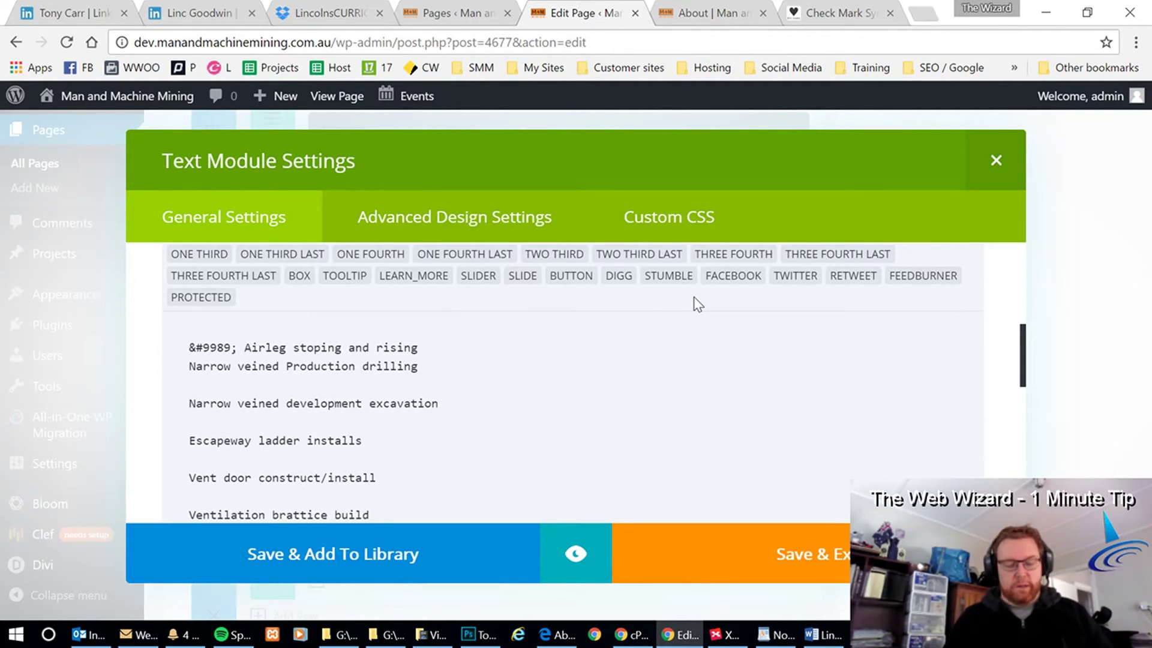
{"action": "key", "text": "ctrl+v"}
{"action": "key", "text": "Down"}
{"action": "key", "text": "Delete"}
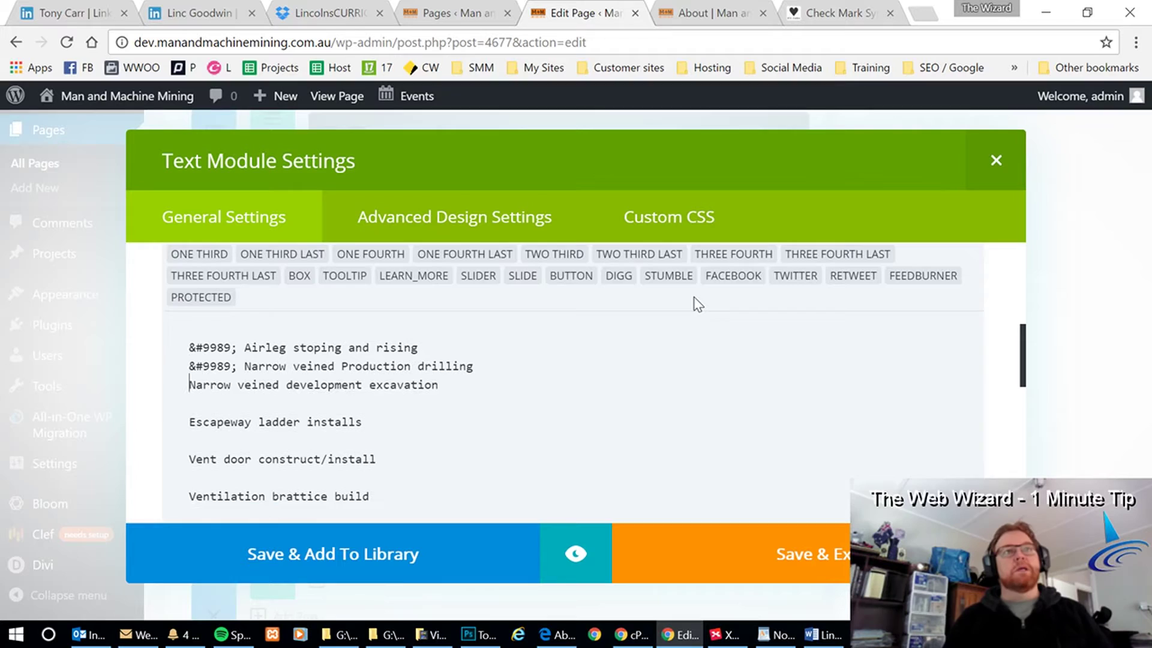
{"action": "key", "text": "ctrl+v"}
{"action": "key", "text": "Down"}
{"action": "key", "text": "Delete"}
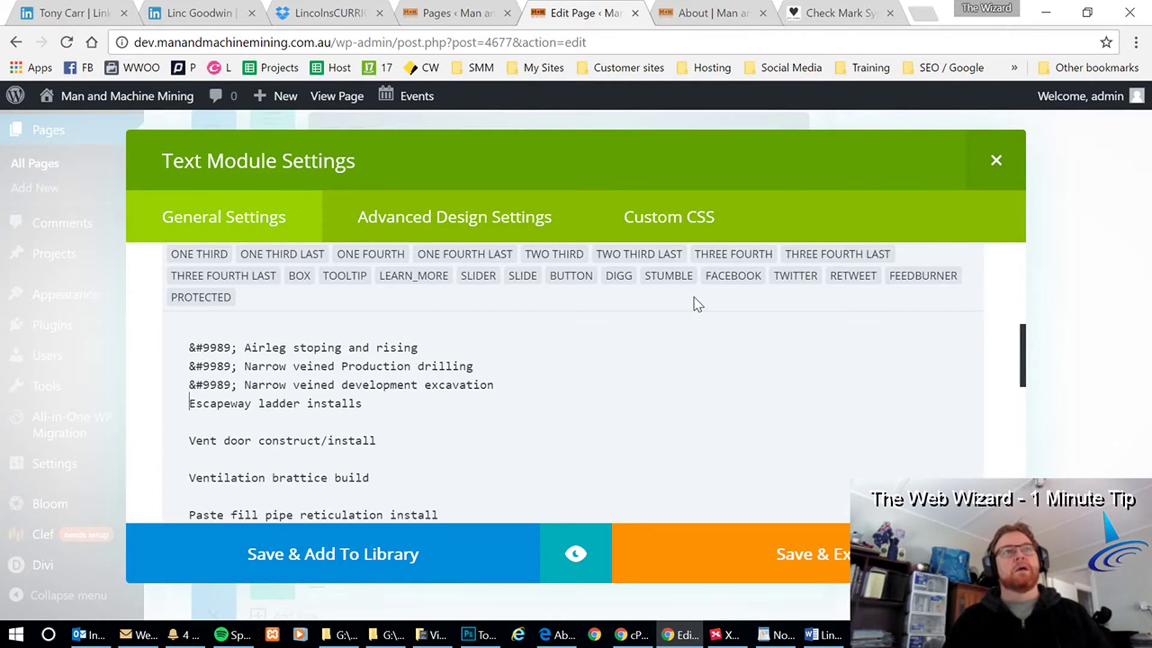
- Add &#9989; before the remaining services through DBR construct/install, deleting blank lines and a stray 'v'
{"action": "key", "text": "ctrl+v"}
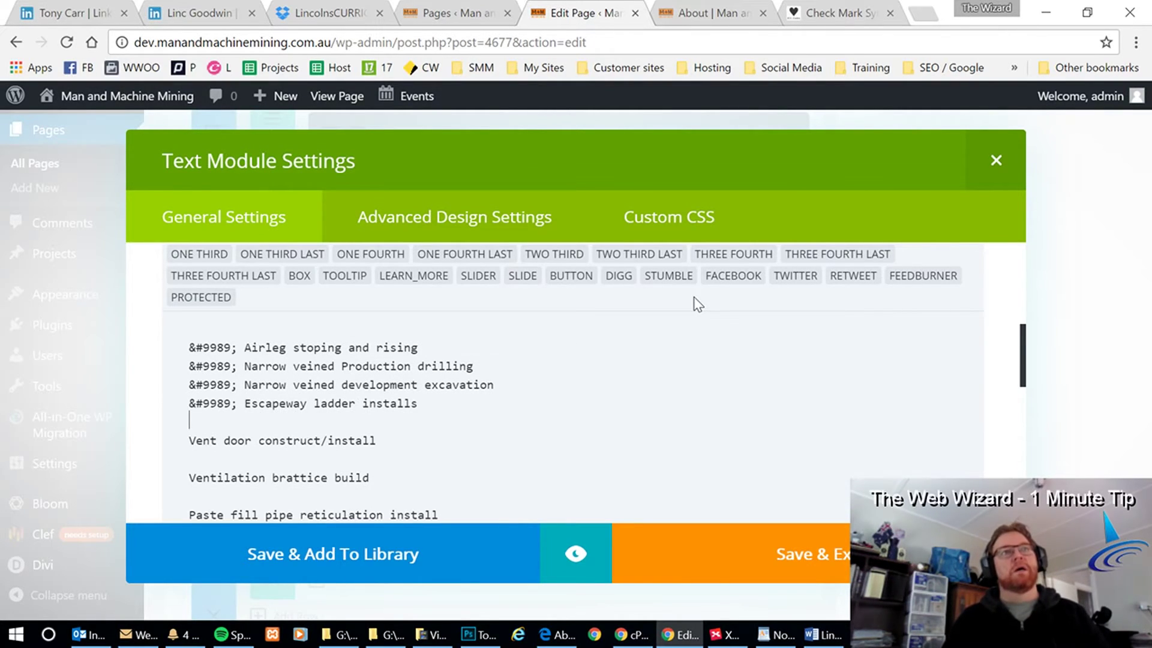
{"action": "key", "text": "Delete"}
{"action": "key", "text": "ctrl+v"}
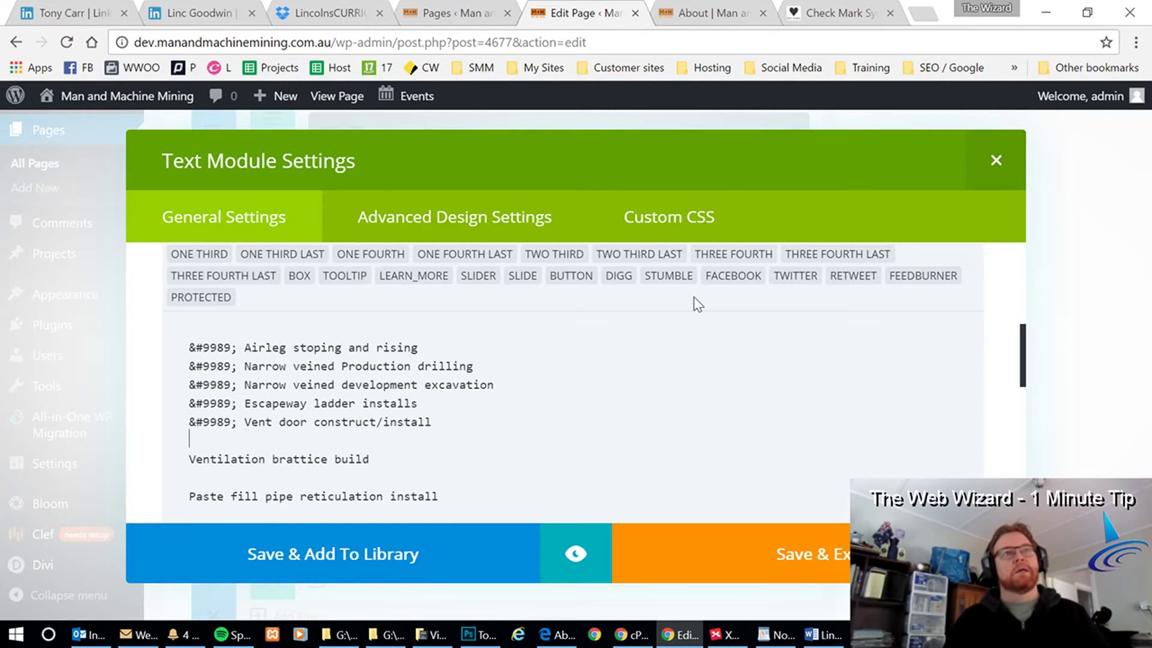
{"action": "key", "text": "Delete"}
{"action": "key", "text": "ctrl+v"}
{"action": "key", "text": "Down"}
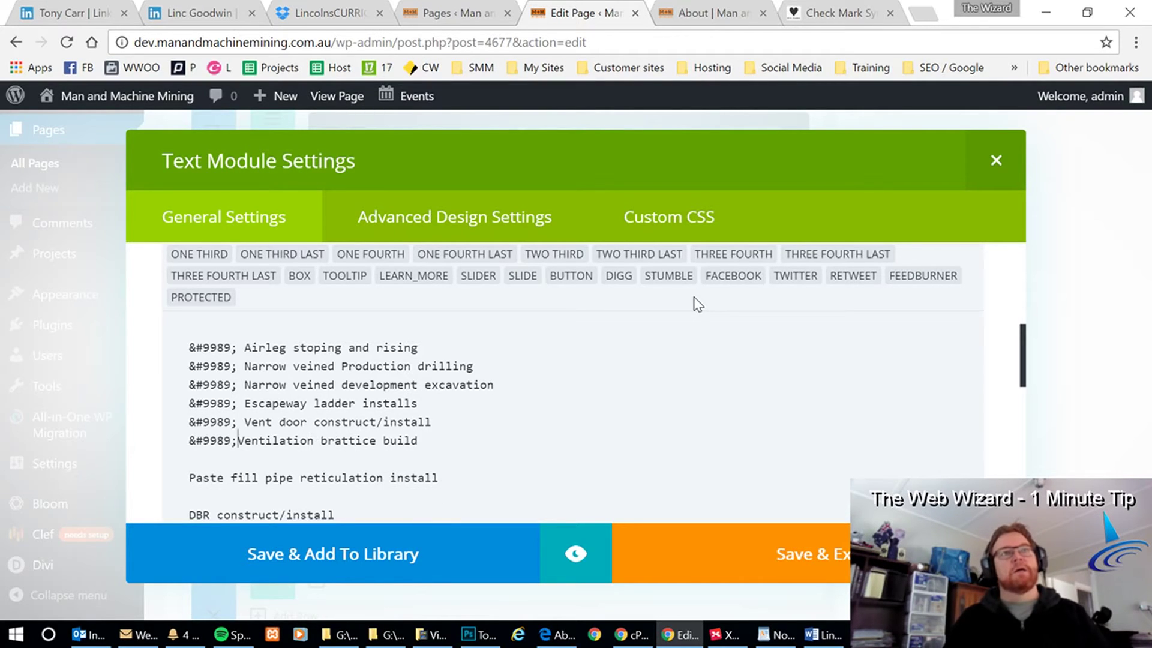
{"action": "key", "text": "Delete"}
{"action": "key", "text": "ctrl+v"}
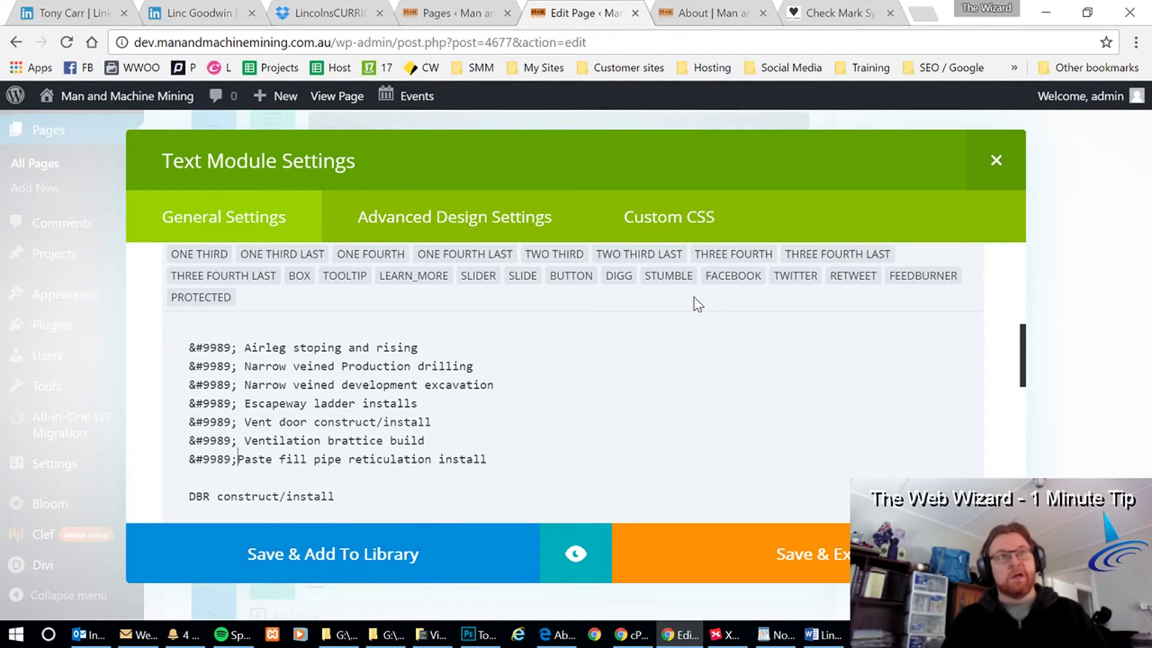
{"action": "type", "text": "v"}
{"action": "key", "text": "Down"}
{"action": "key", "text": "Delete"}
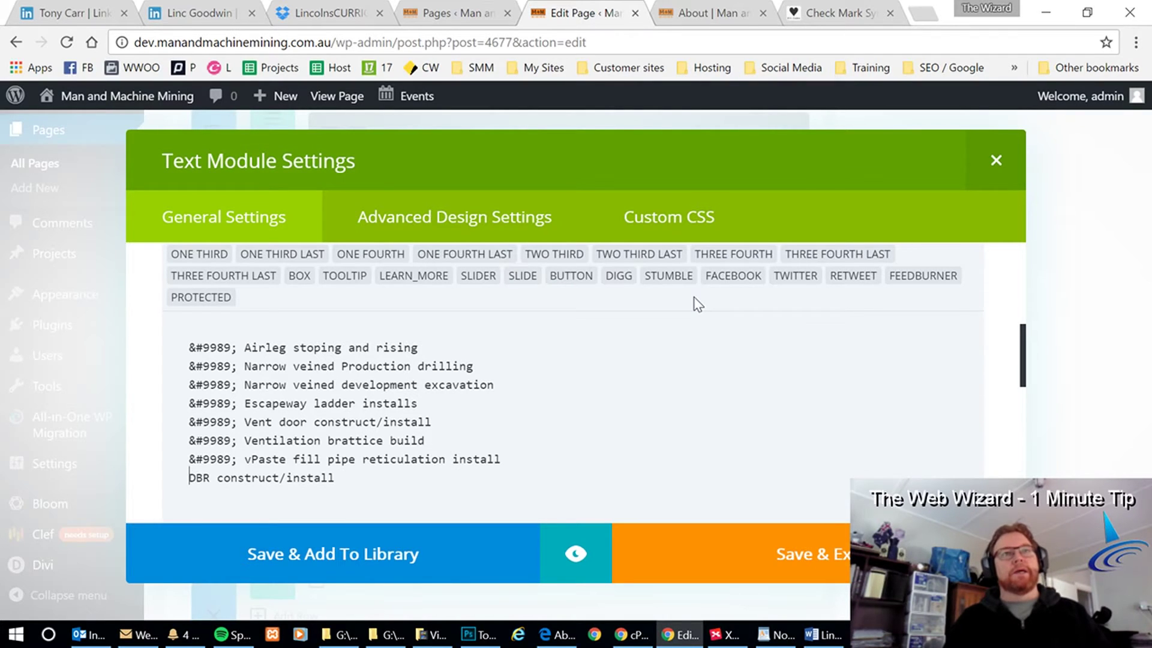
{"action": "key", "text": "ctrl+v"}
{"action": "key", "text": "Up"}
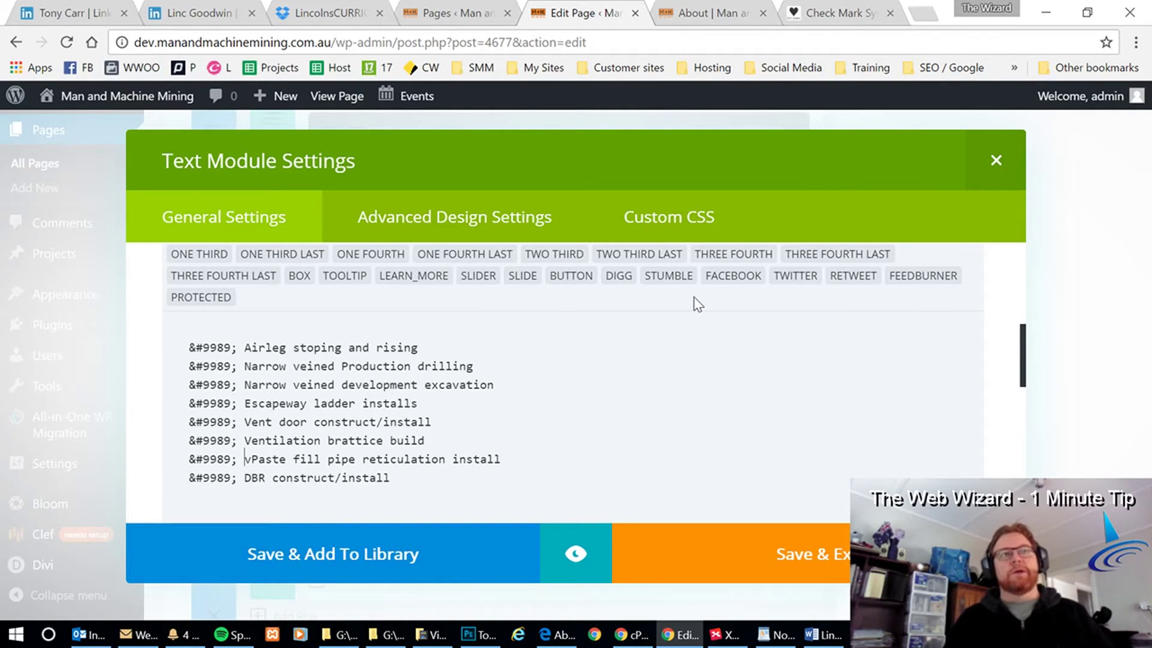
{"action": "key", "text": "Delete"}
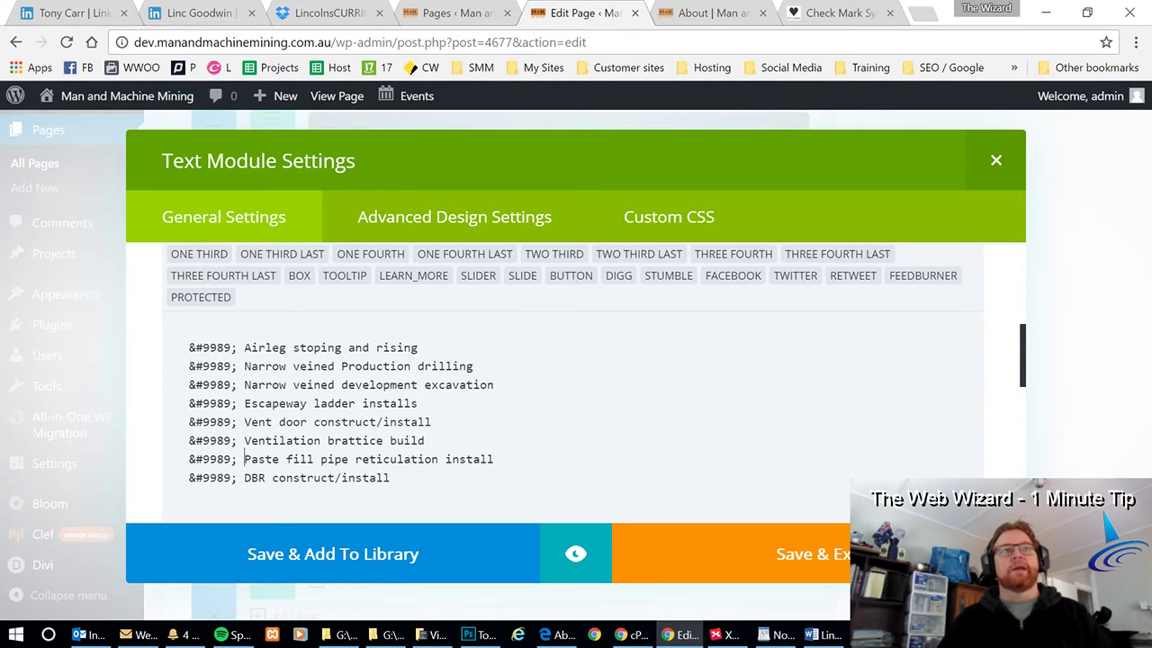
- Save the module changes, update the About page, and switch to its live view
{"action": "left_click", "coordinate": [832, 556]}
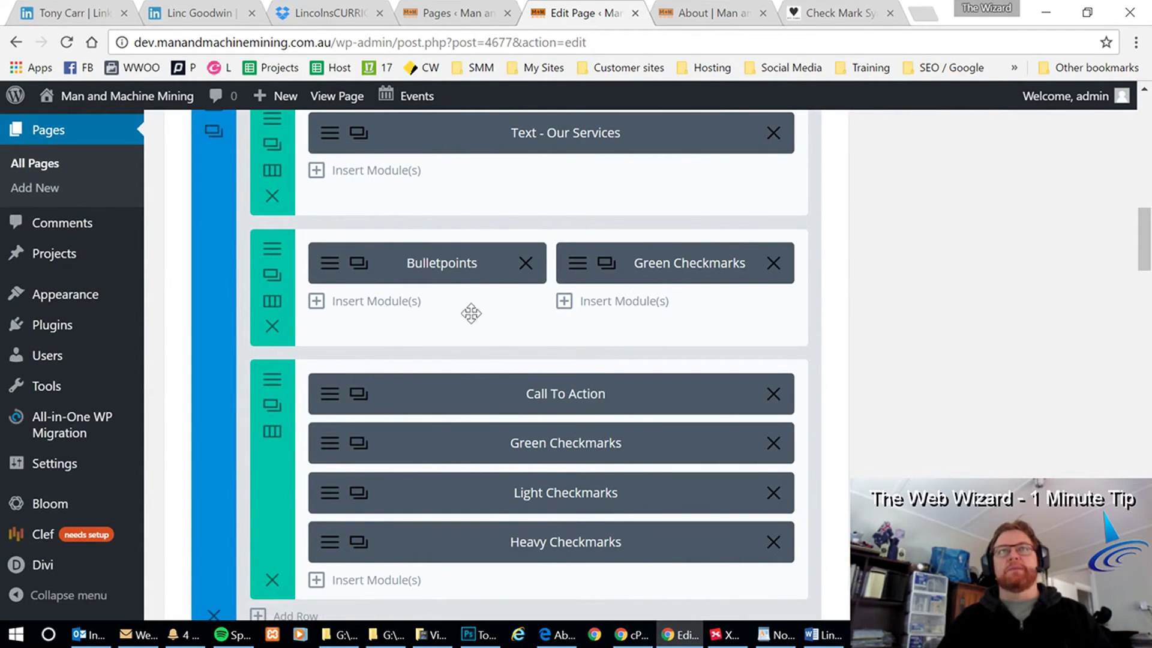
{"action": "scroll", "coordinate": [899, 338], "scroll_direction": "up", "scroll_amount": 5}
{"action": "scroll", "coordinate": [899, 338], "scroll_direction": "up", "scroll_amount": 3}
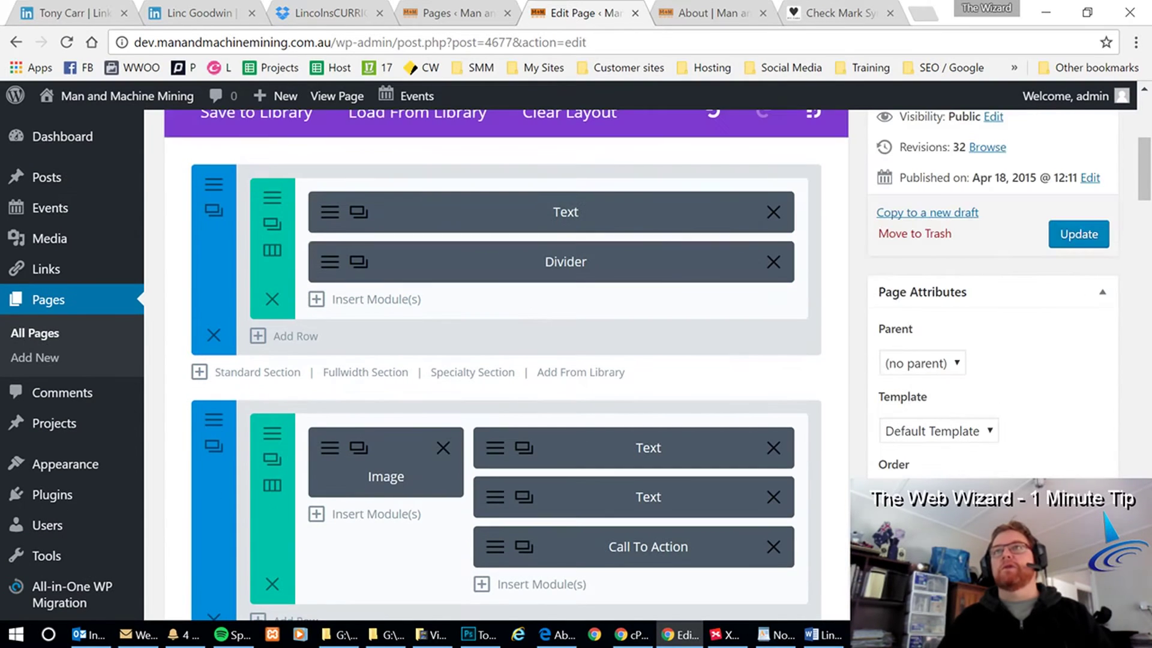
{"action": "left_click", "coordinate": [1092, 233]}
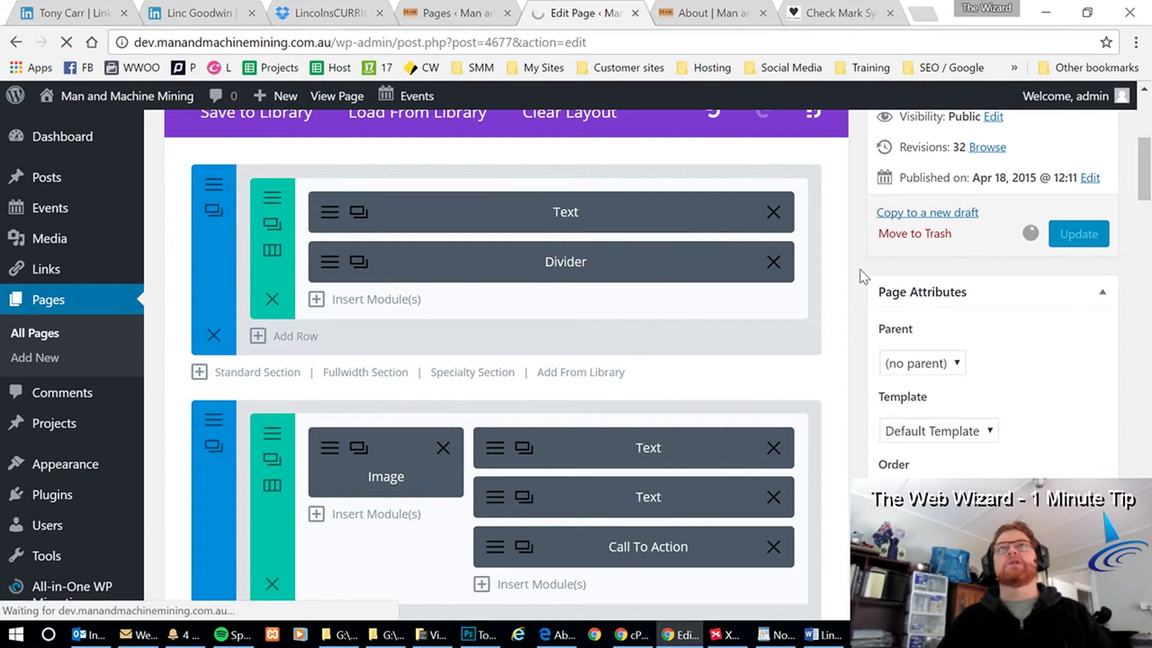
{"action": "left_click", "coordinate": [712, 14]}
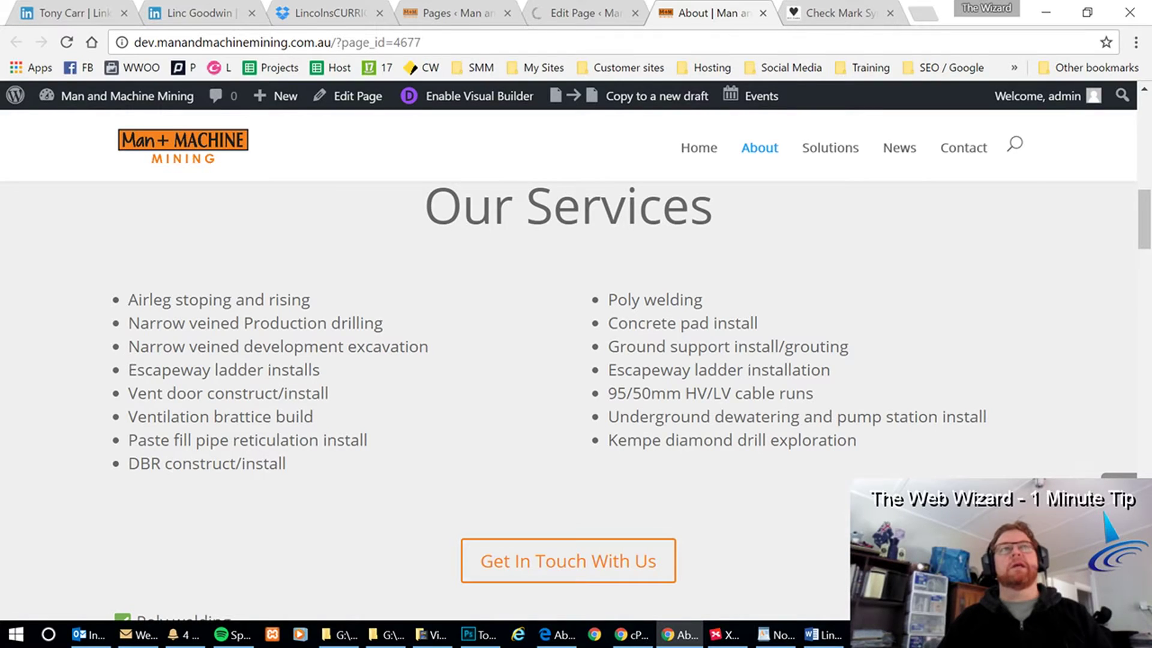
- Reload the live About page to confirm the green check marks, then return to the editor
{"action": "right_click", "coordinate": [283, 335]}
{"action": "left_click", "coordinate": [323, 391]}
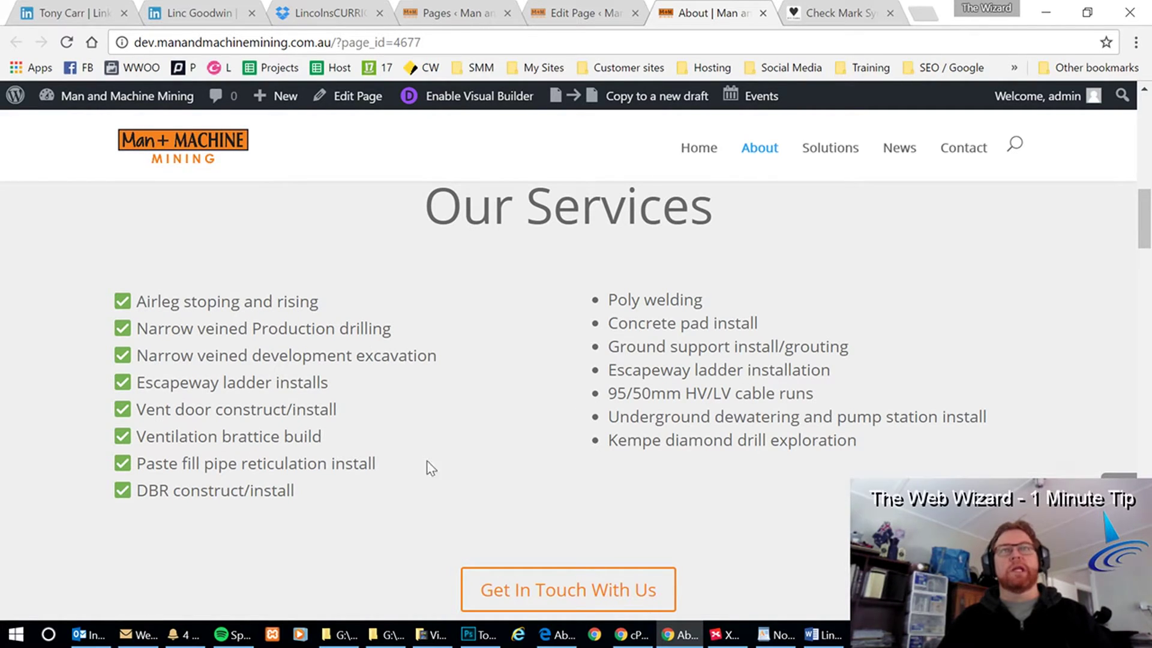
{"action": "left_click", "coordinate": [582, 10]}
{"action": "scroll", "coordinate": [701, 396], "scroll_direction": "down", "scroll_amount": 4}
{"action": "scroll", "coordinate": [706, 387], "scroll_direction": "down", "scroll_amount": 3}
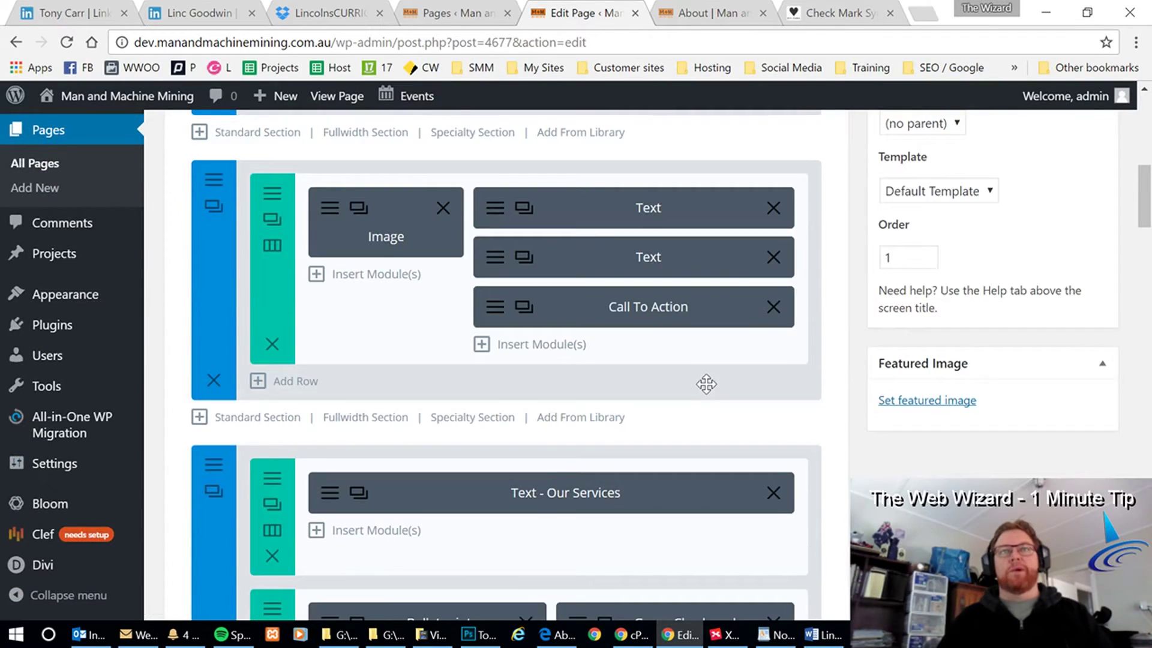
- Open the Green Checkmarks module settings and toggle between its Visual and Text views
{"action": "scroll", "coordinate": [706, 384], "scroll_direction": "down", "scroll_amount": 5}
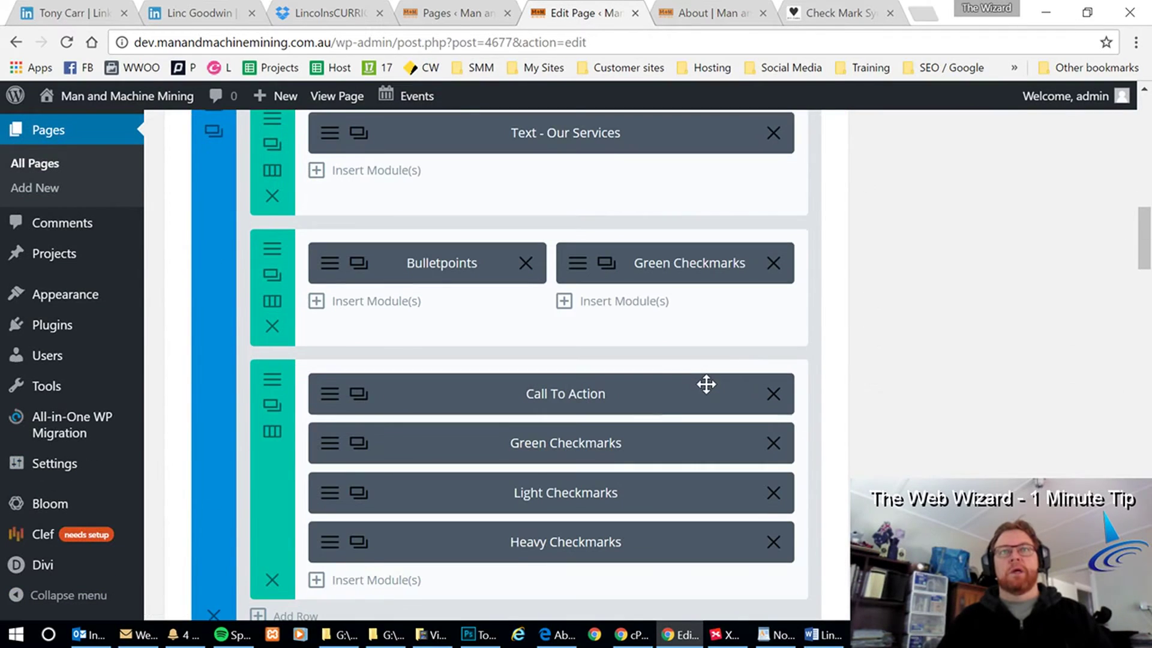
{"action": "left_click", "coordinate": [591, 264]}
{"action": "scroll", "coordinate": [610, 396], "scroll_direction": "down", "scroll_amount": 4}
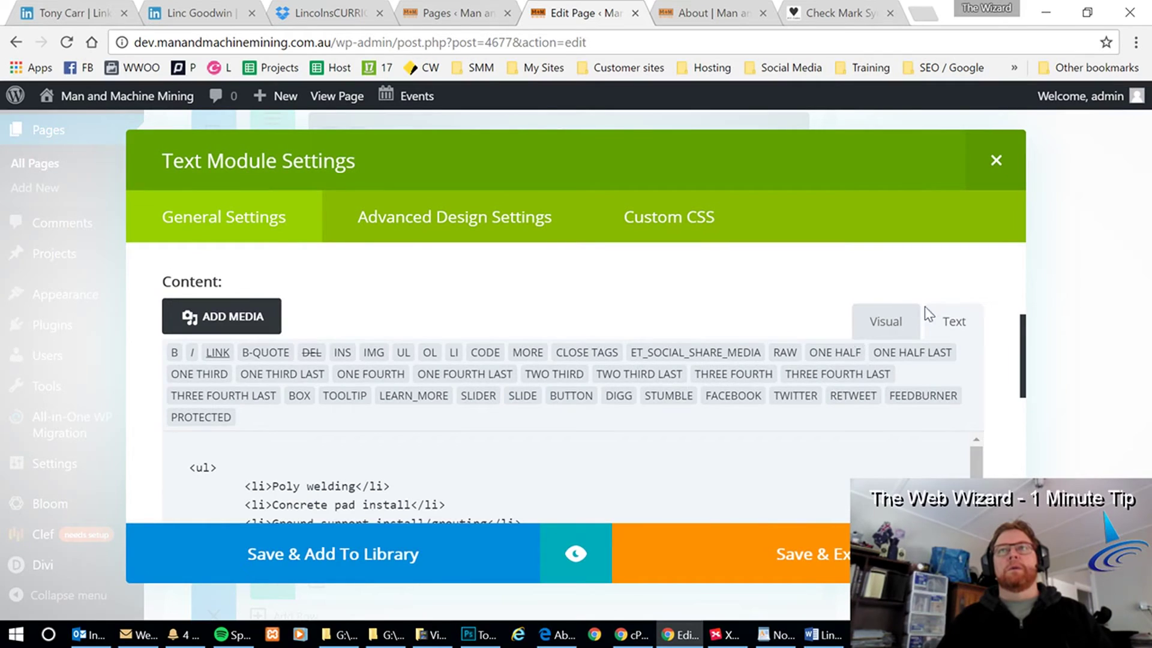
{"action": "left_click", "coordinate": [900, 323]}
{"action": "scroll", "coordinate": [900, 360], "scroll_direction": "down", "scroll_amount": 2}
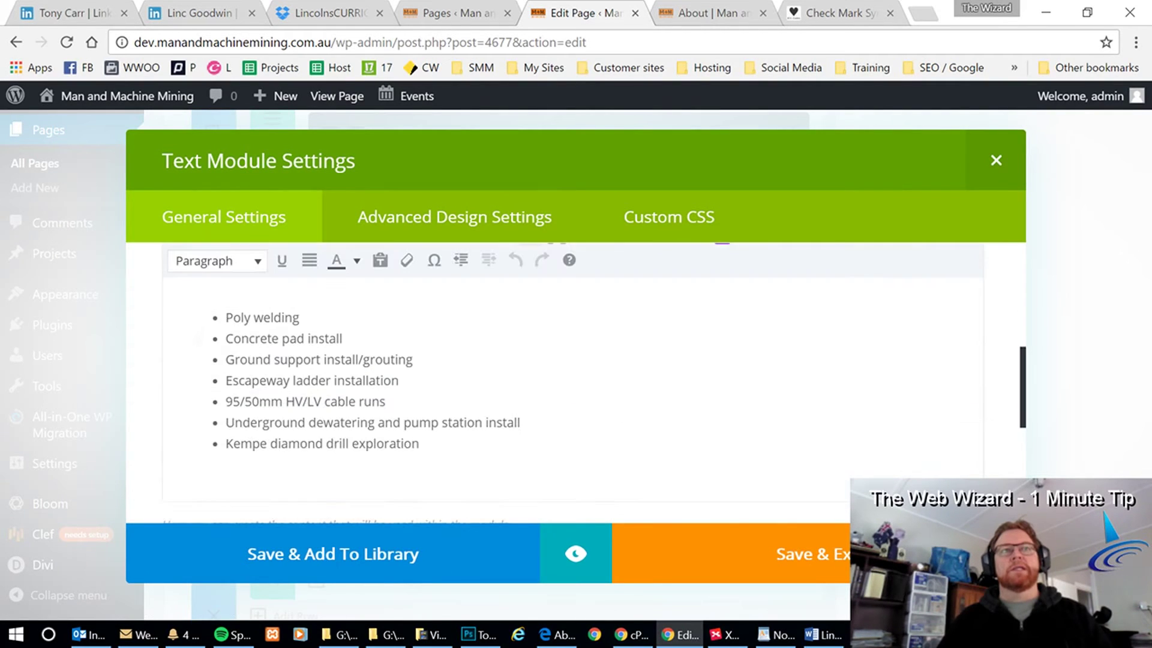
{"action": "scroll", "coordinate": [300, 384], "scroll_direction": "up", "scroll_amount": 2}
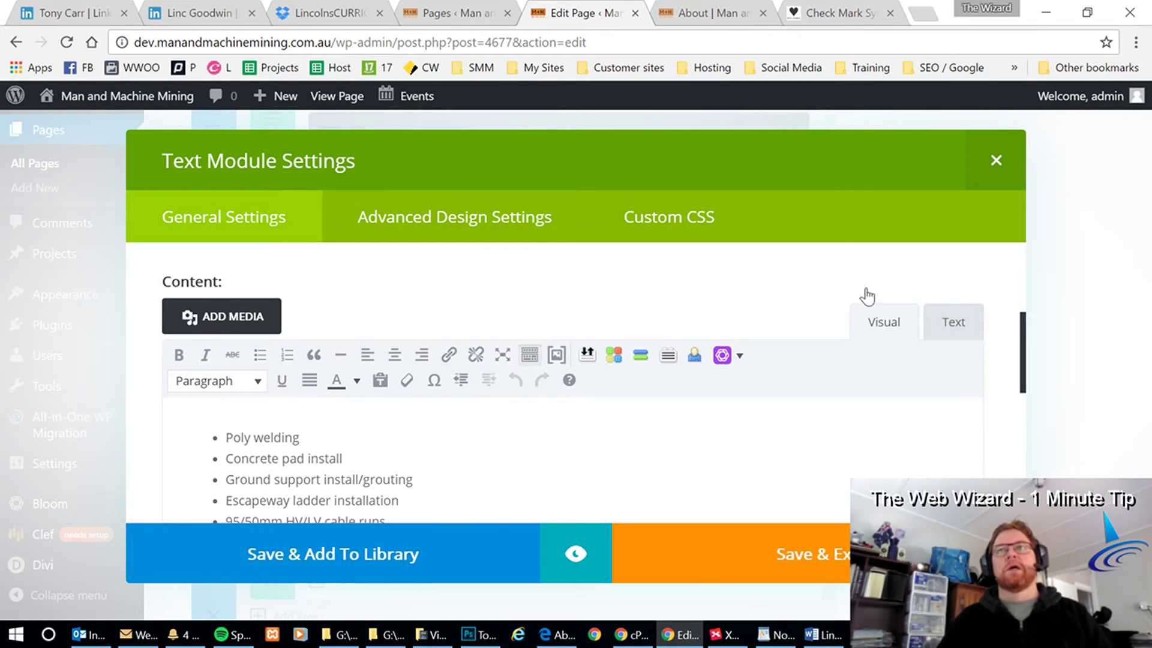
{"action": "left_click", "coordinate": [954, 323]}
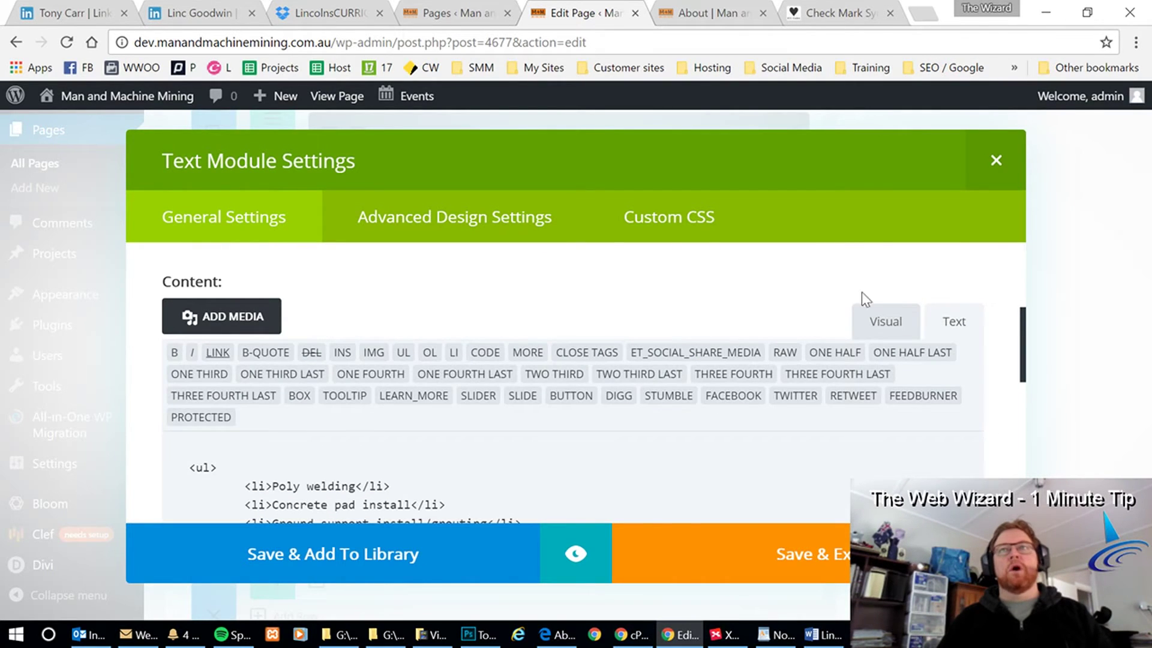
{"action": "scroll", "coordinate": [527, 417], "scroll_direction": "down", "scroll_amount": 2}
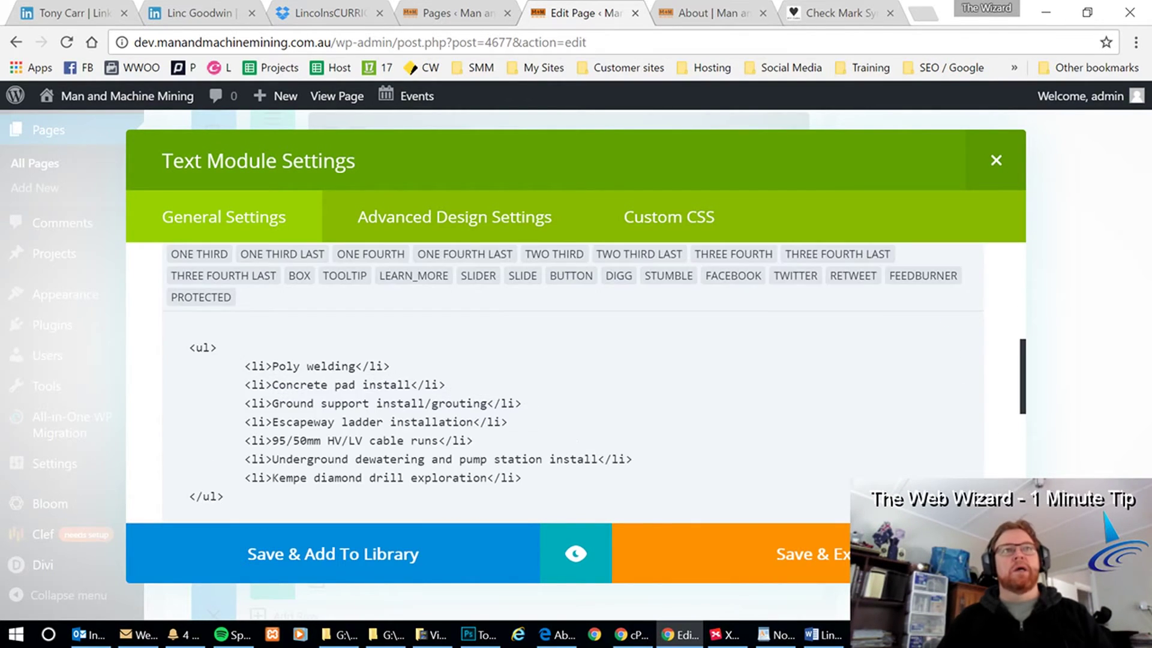
- Try deleting the list tags around Poly welding, then undo to restore the original markup
{"action": "left_click_drag", "start_coordinate": [272, 366], "coordinate": [77, 347]}
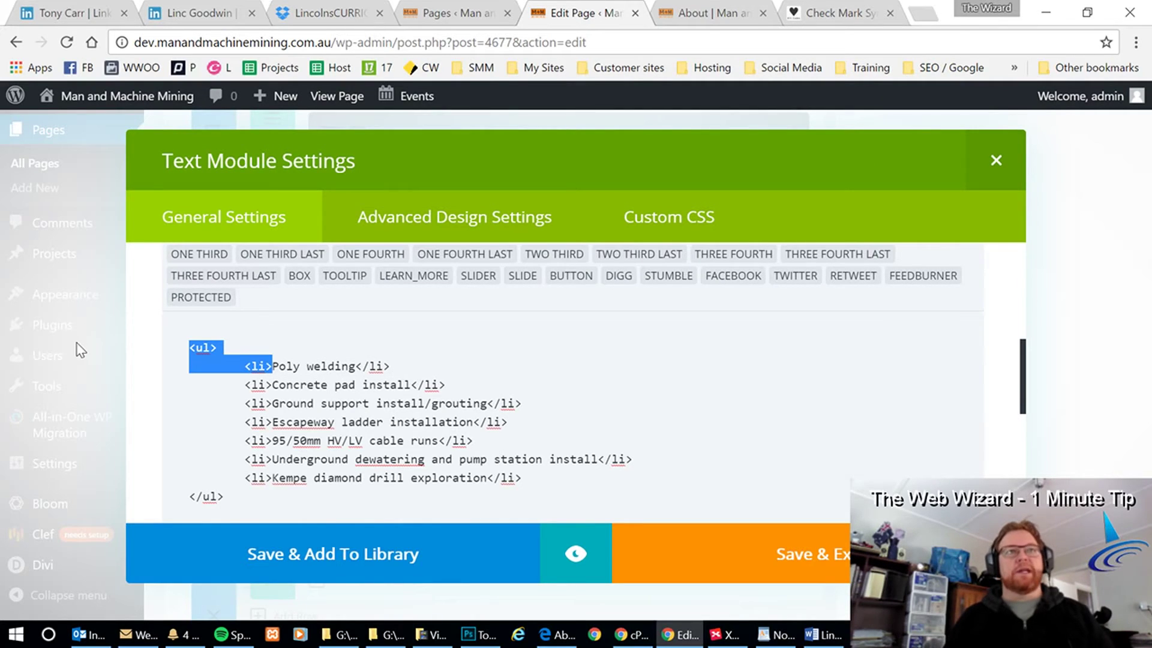
{"action": "key", "text": "BackSpace"}
{"action": "key", "text": "BackSpace"}
{"action": "key", "text": "BackSpace"}
{"action": "key", "text": "BackSpace"}
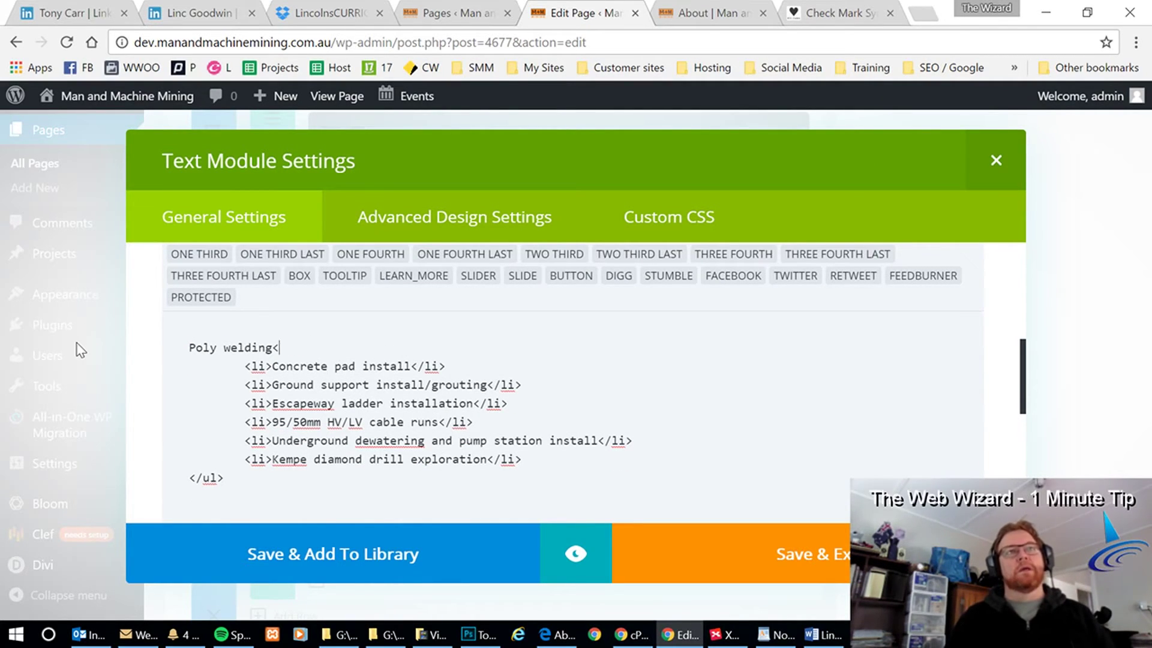
{"action": "key", "text": "BackSpace"}
{"action": "type", "text": "<"}
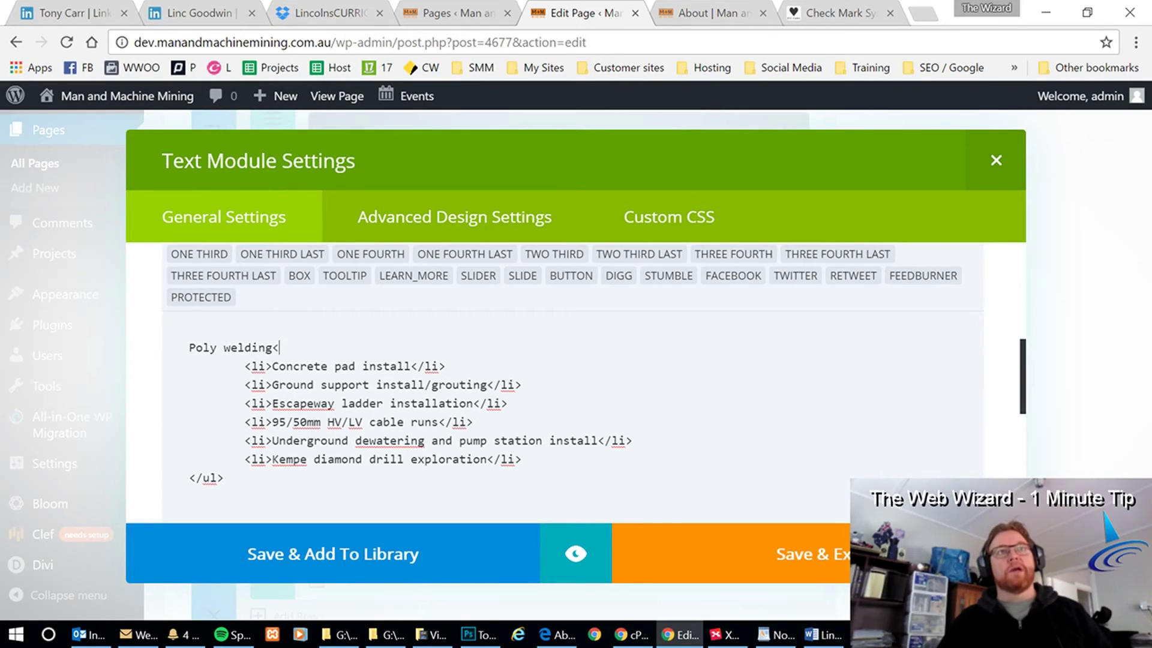
{"action": "key", "text": "ctrl+z"}
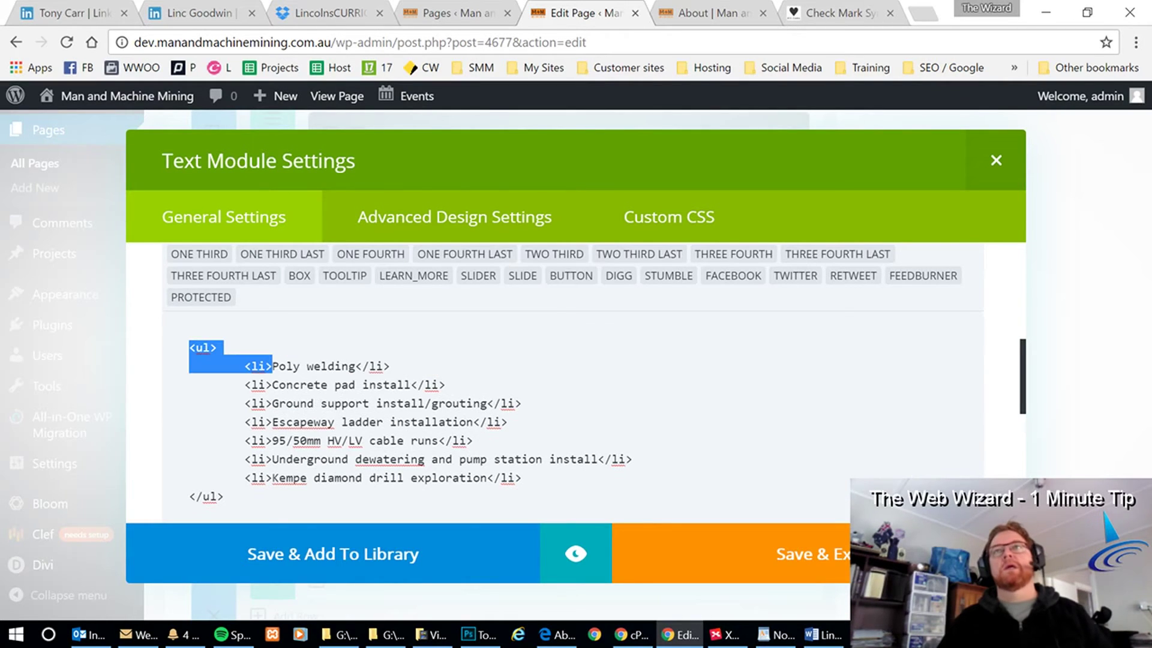
{"action": "scroll", "coordinate": [892, 399], "scroll_direction": "up", "scroll_amount": 2}
- Unbullet the second services list and paste &#9989; before Poly welding in the Text view
{"action": "left_click", "coordinate": [892, 325]}
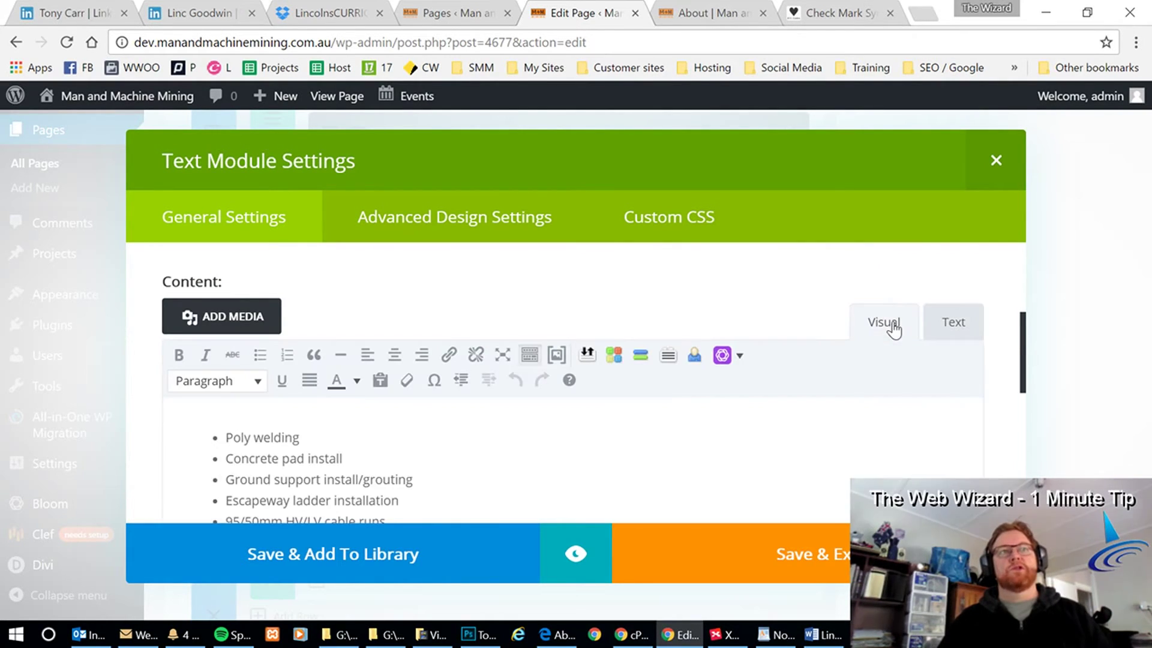
{"action": "scroll", "coordinate": [389, 480], "scroll_direction": "down", "scroll_amount": 2}
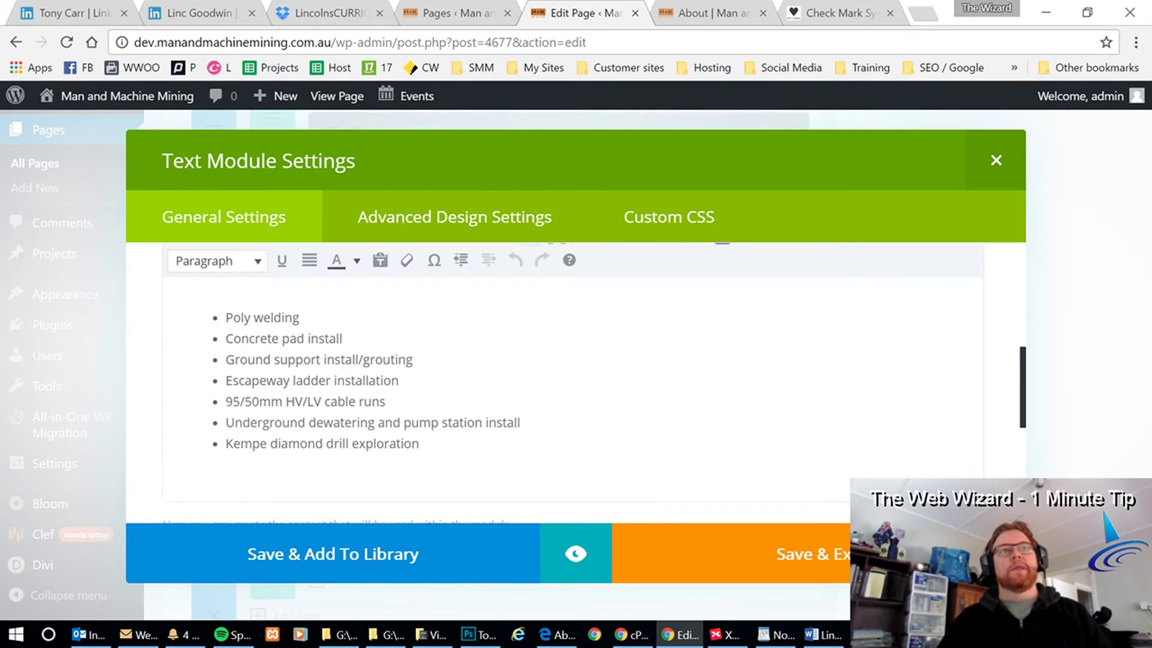
{"action": "mouse_move", "coordinate": [419, 444]}
{"action": "left_mouse_down"}
{"action": "mouse_move", "coordinate": [234, 359]}
{"action": "mouse_move", "coordinate": [225, 317]}
{"action": "left_mouse_up"}
{"action": "scroll", "coordinate": [309, 405], "scroll_direction": "up", "scroll_amount": 2}
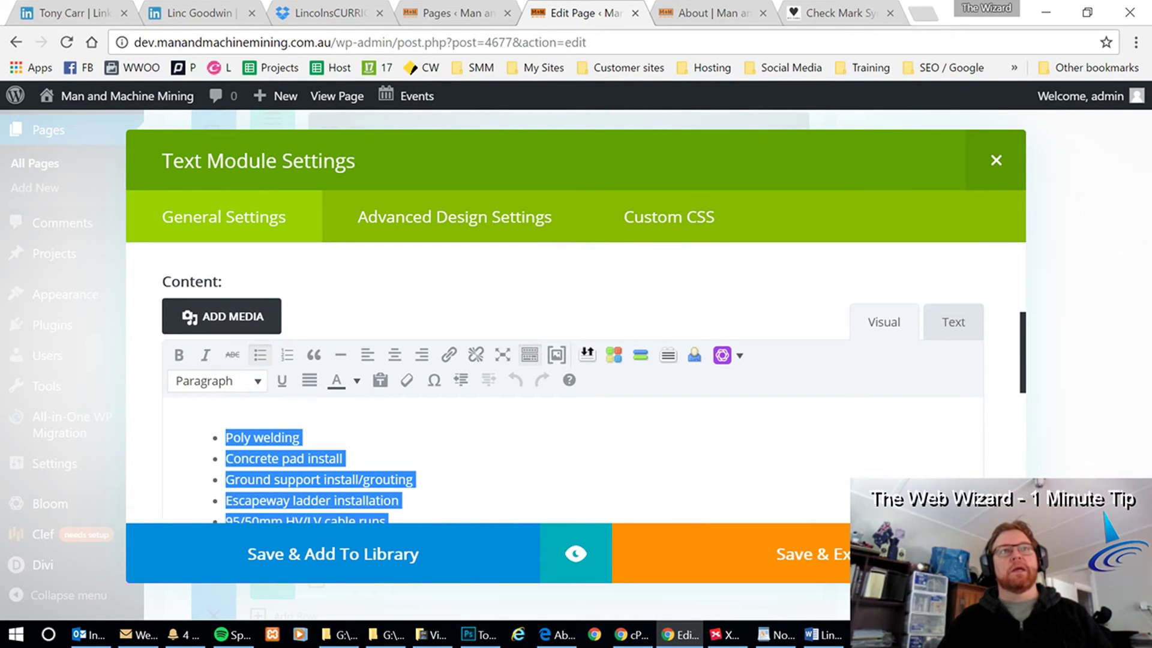
{"action": "left_click", "coordinate": [260, 357]}
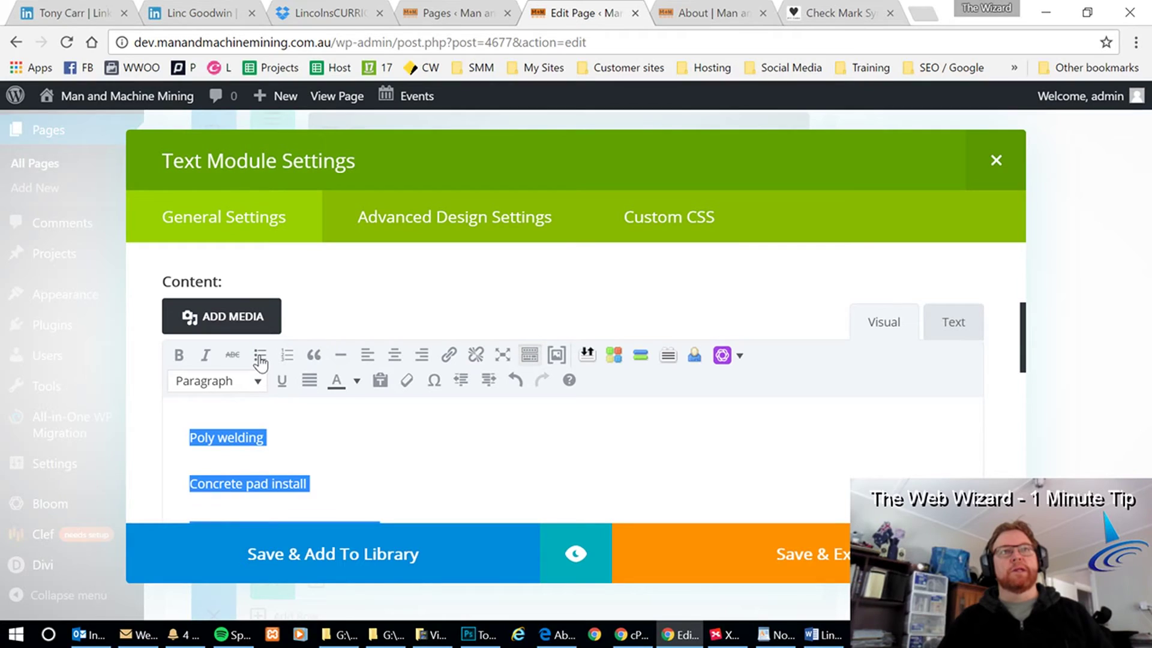
{"action": "left_click", "coordinate": [963, 322]}
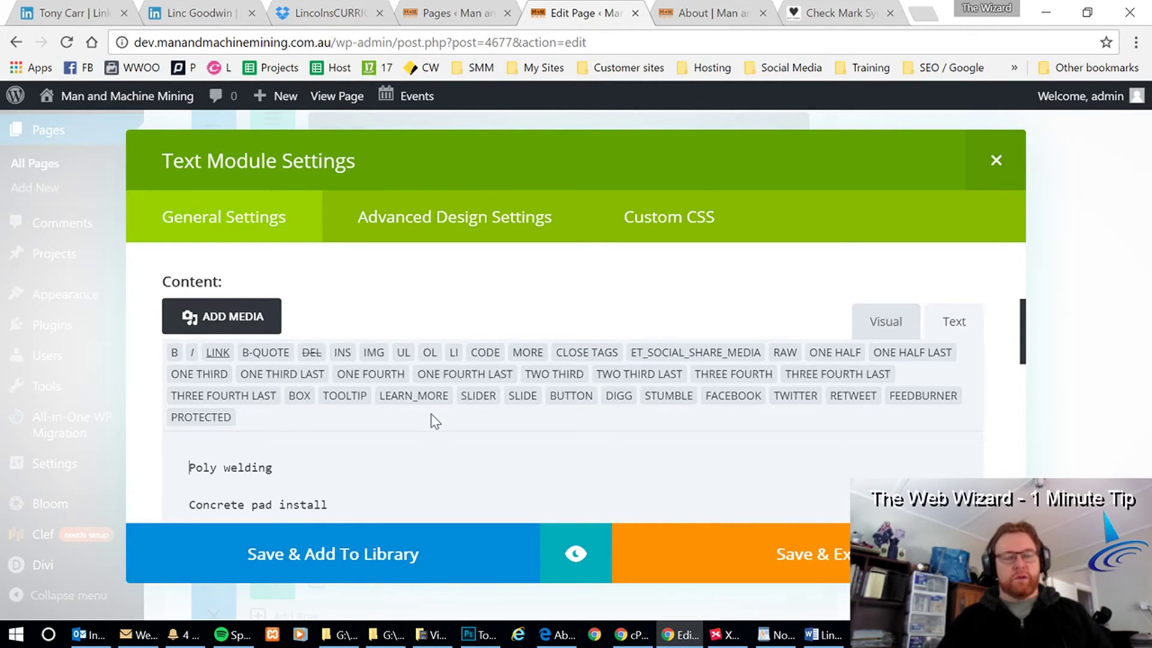
{"action": "type", "text": "&#9989;"}
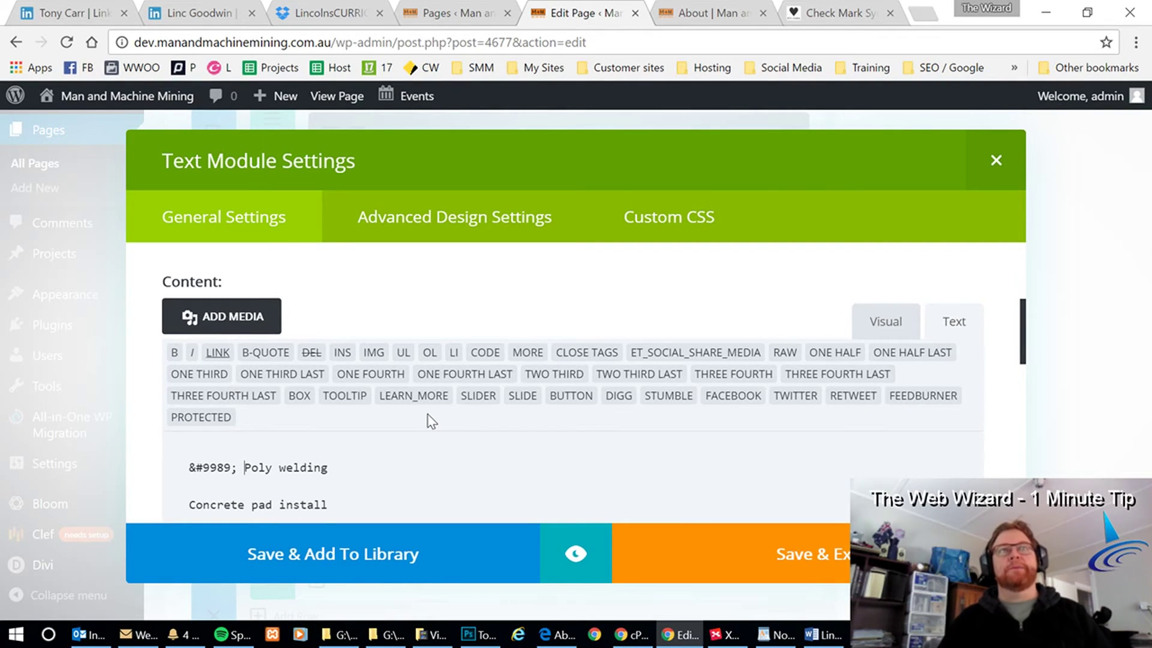
- Copy the &#10004; Heavy Check Mark code and paste it before Concrete pad install, removing the blank line above
{"action": "left_click", "coordinate": [714, 14]}
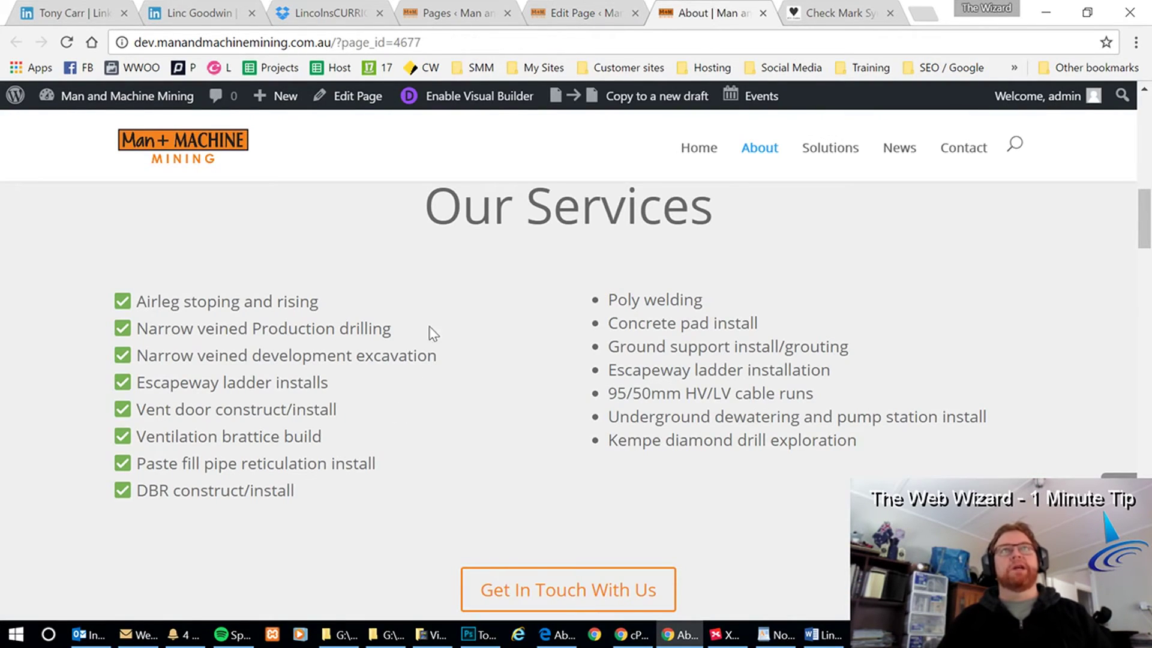
{"action": "left_click", "coordinate": [852, 14]}
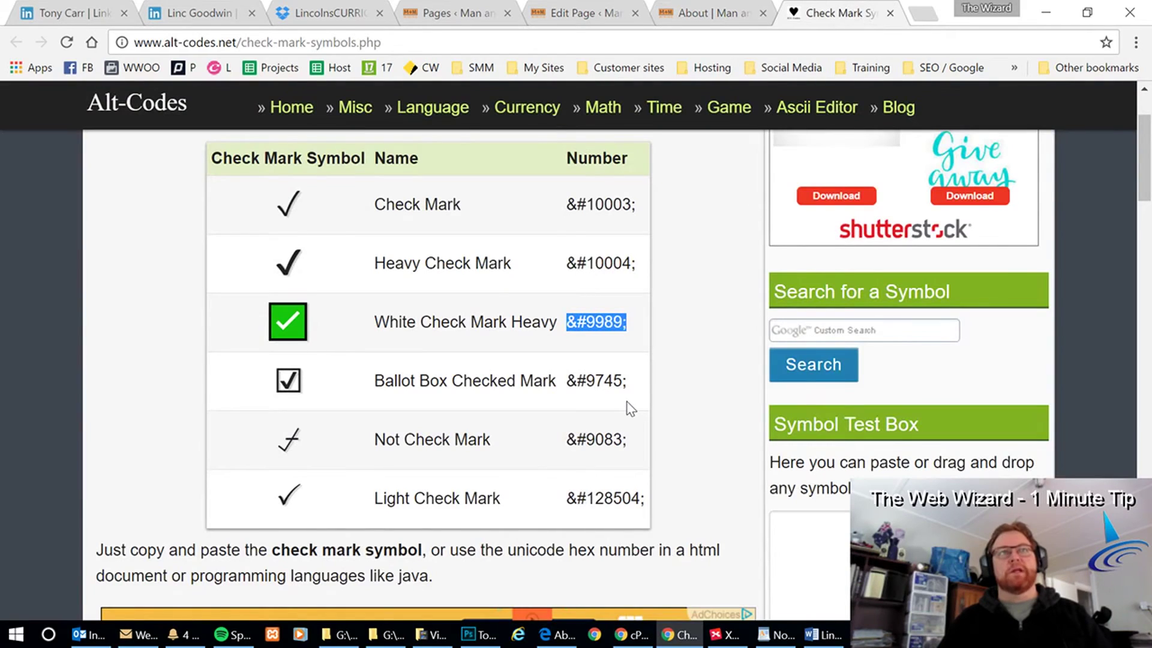
{"action": "left_click_drag", "start_coordinate": [637, 264], "coordinate": [564, 264]}
{"action": "key", "text": "ctrl+c"}
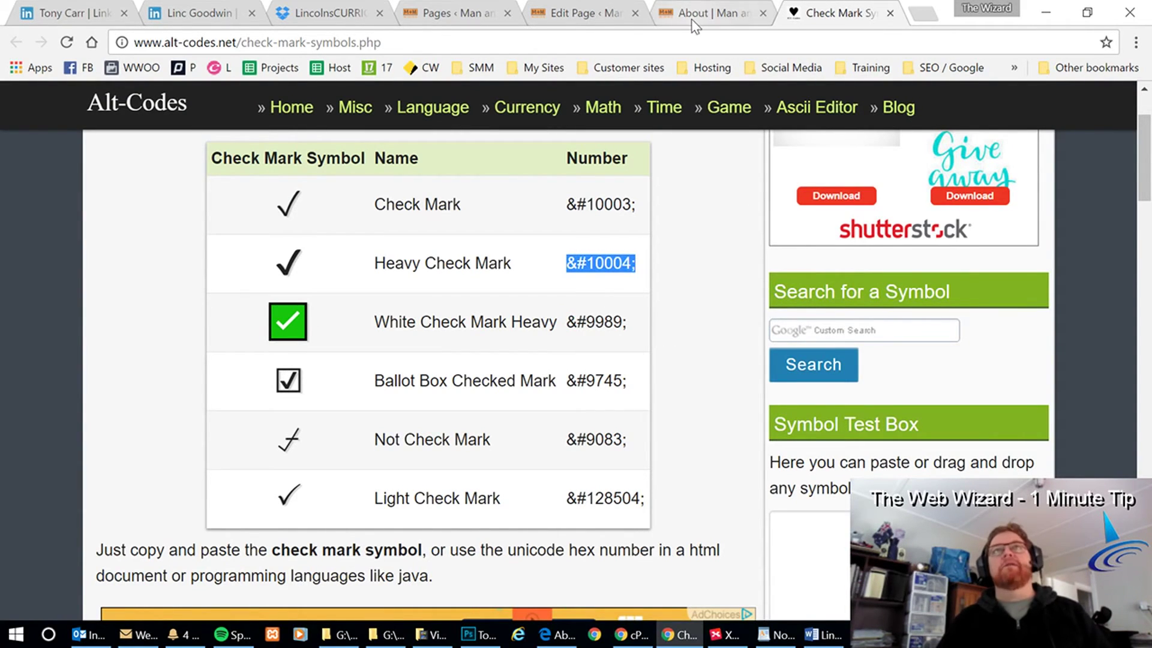
{"action": "left_click", "coordinate": [600, 13]}
{"action": "scroll", "coordinate": [573, 384], "scroll_direction": "down", "scroll_amount": 2}
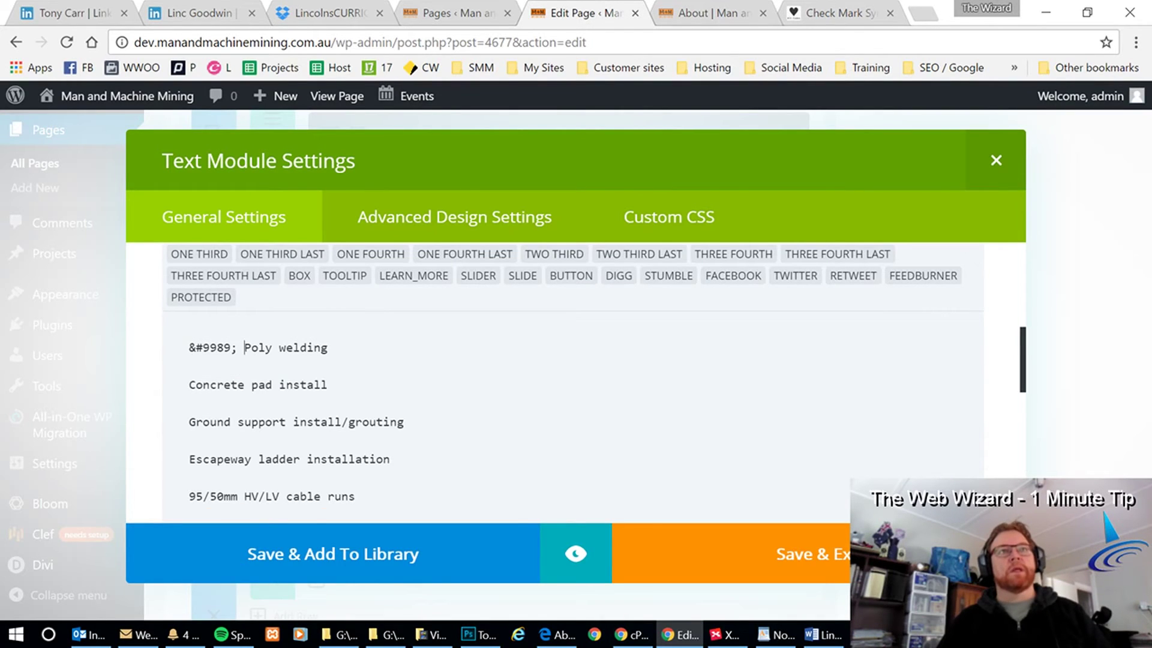
{"action": "key", "text": "Up"}
{"action": "key", "text": "ctrl+v"}
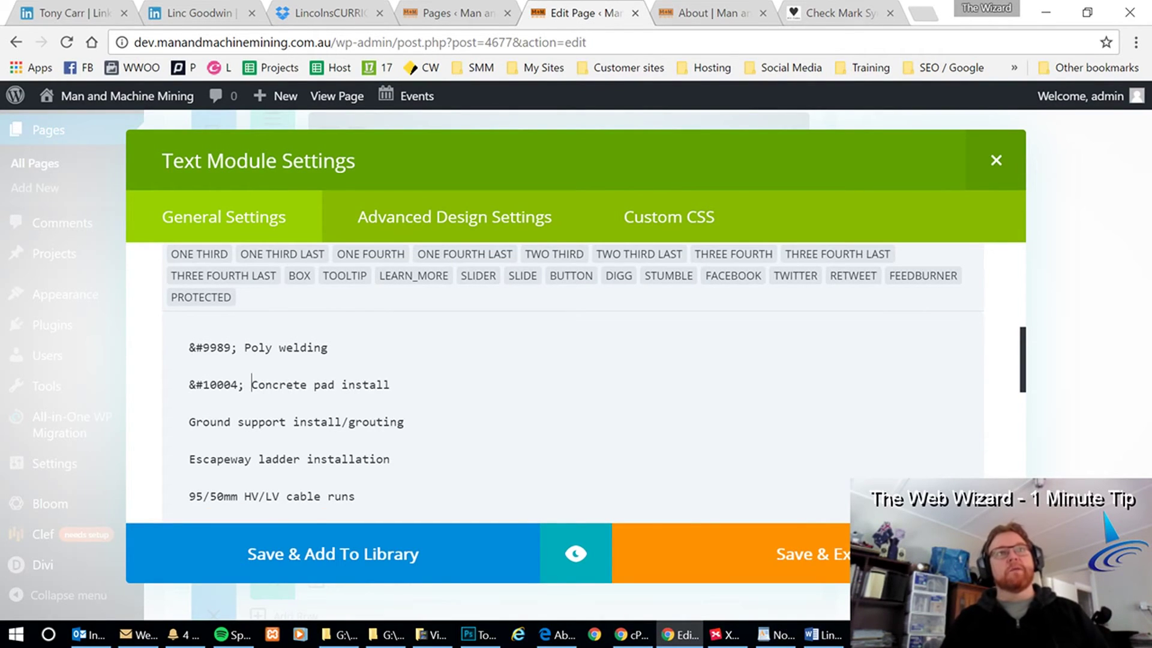
{"action": "key", "text": "Up"}
{"action": "key", "text": "Delete"}
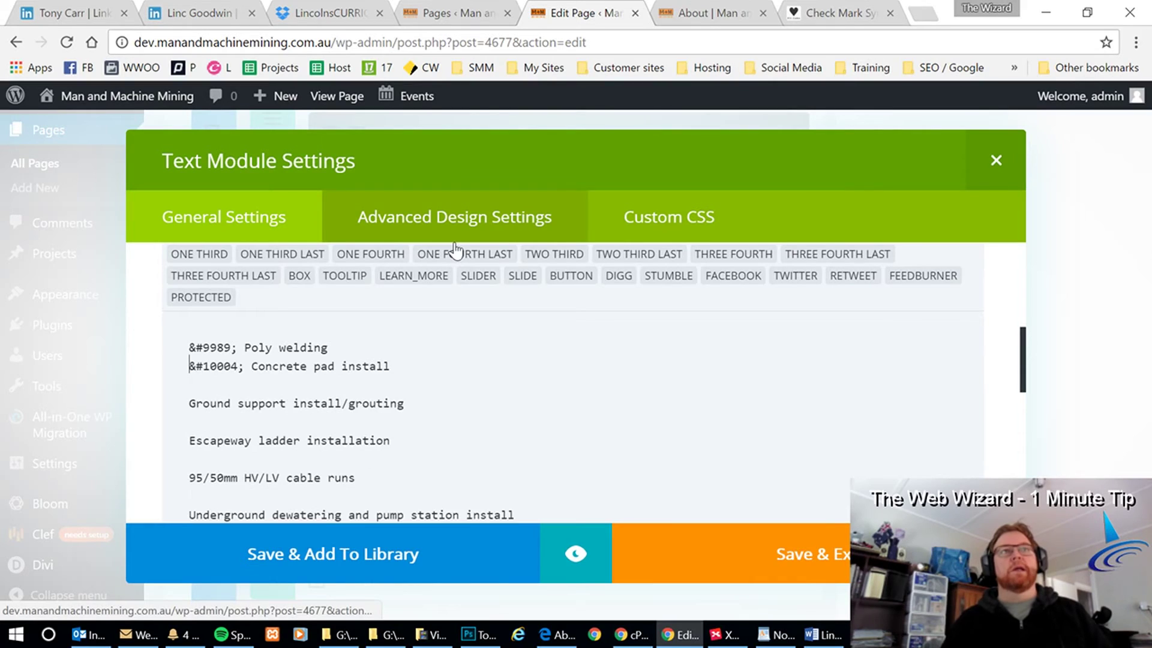
- Glance at the live page, then select the &#9745; Ballot Box Checked Mark code on Alt-Codes
{"action": "left_click", "coordinate": [690, 13]}
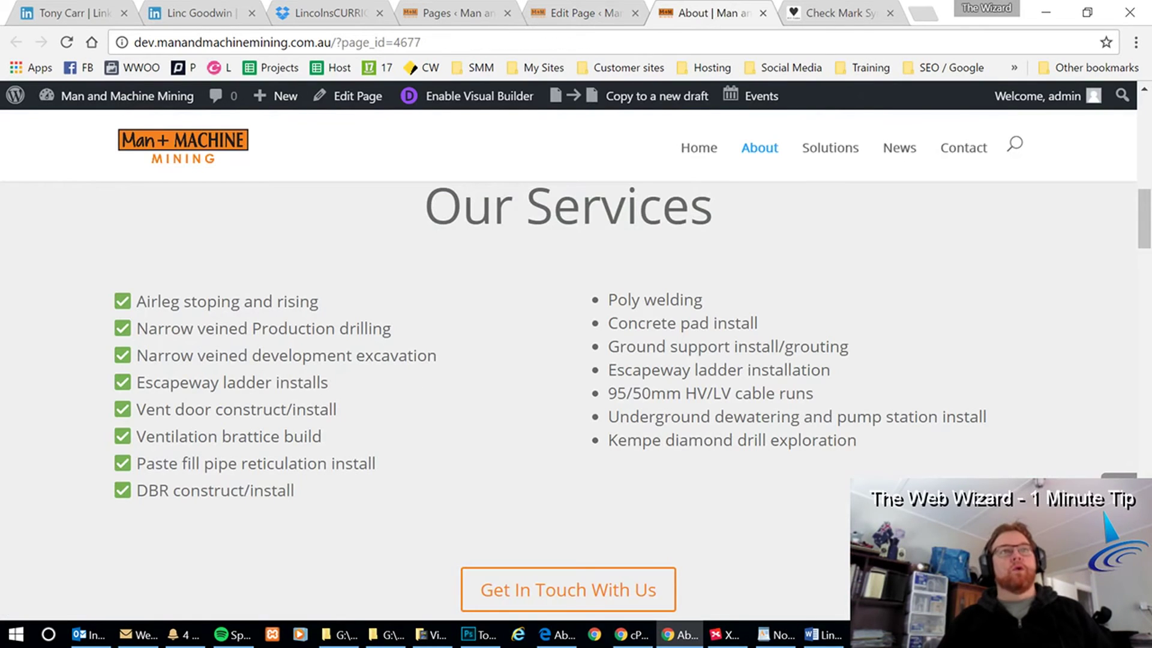
{"action": "left_click", "coordinate": [852, 18]}
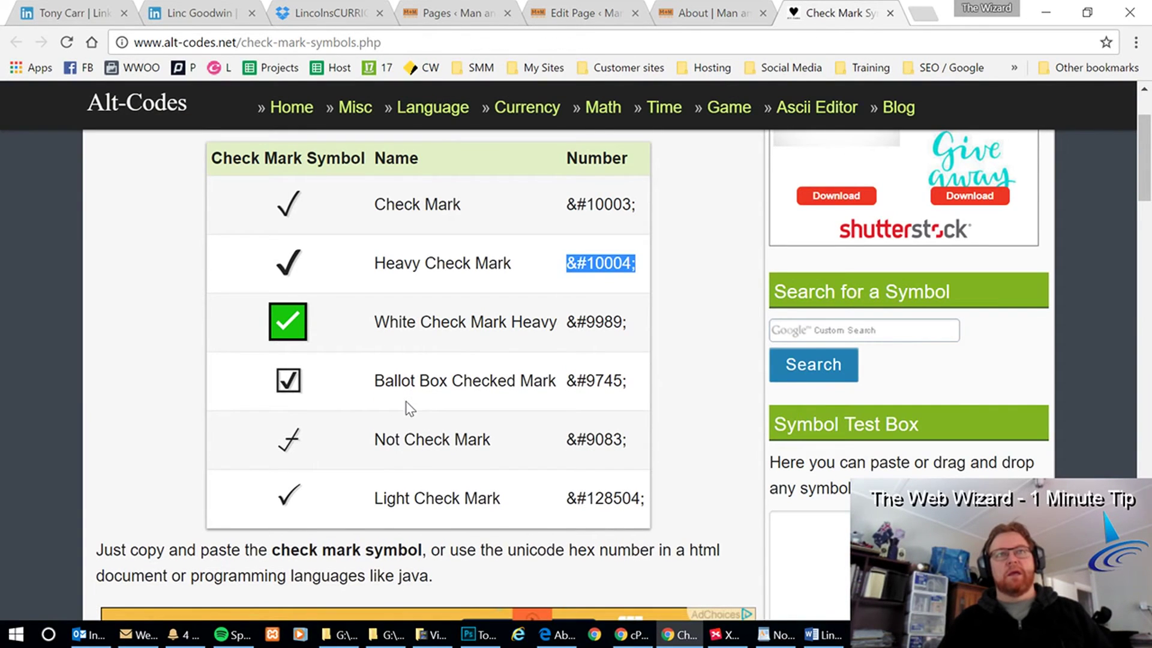
{"action": "left_click_drag", "start_coordinate": [629, 381], "coordinate": [566, 384]}
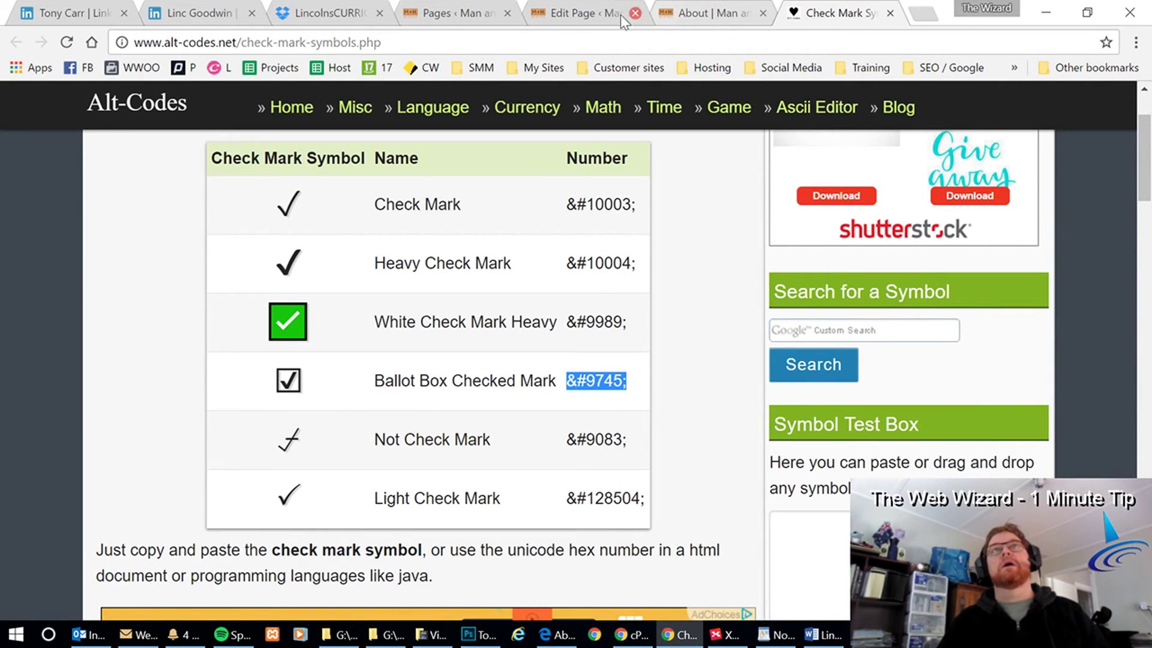
- Paste the ballot box code &#9745; before Ground support and close the blank lines around it
{"action": "left_click", "coordinate": [584, 17]}
{"action": "key", "text": "Down"}
{"action": "key", "text": "Down"}
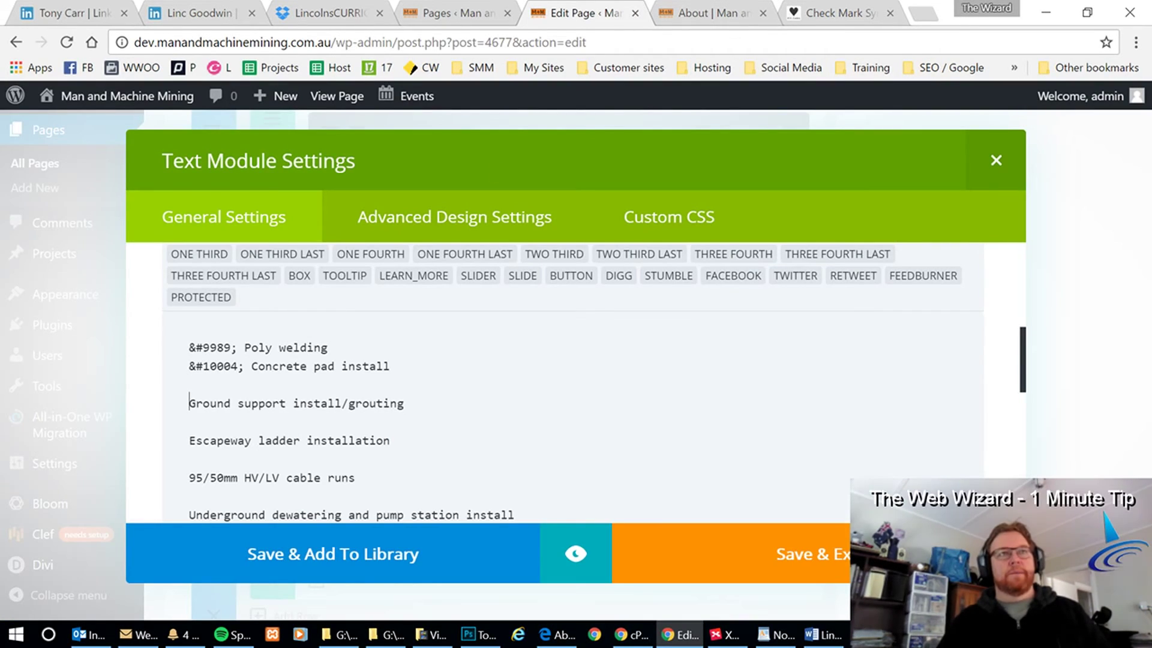
{"action": "type", "text": "&#9745;"}
{"action": "key", "text": "Home"}
{"action": "key", "text": "BackSpace"}
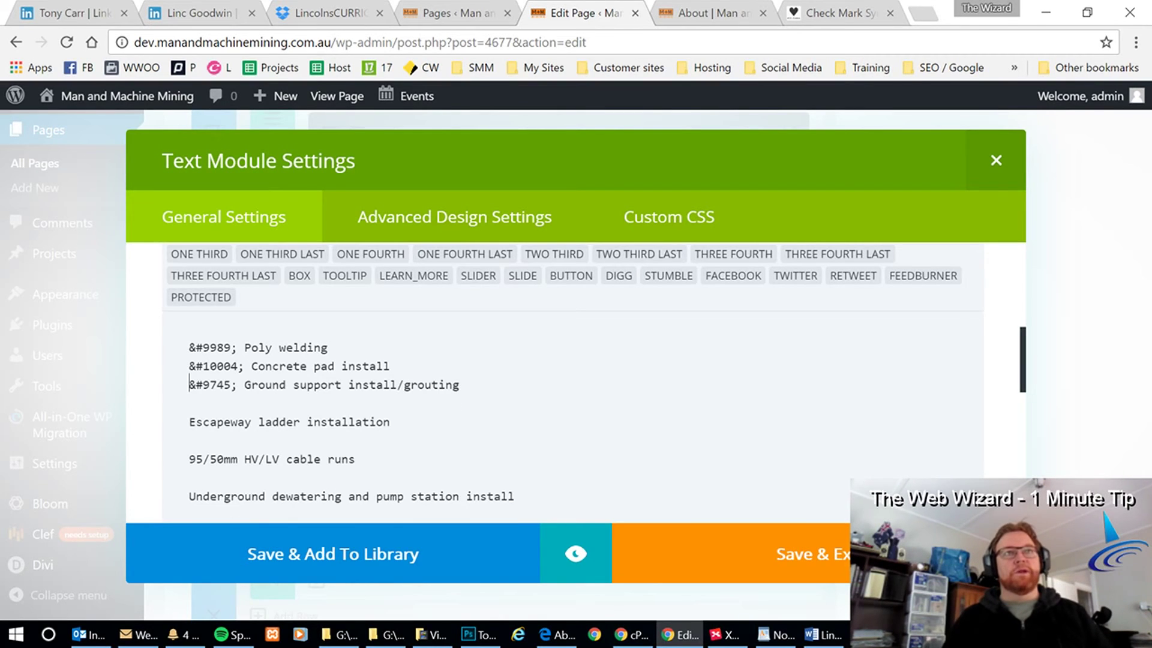
{"action": "key", "text": "Delete"}
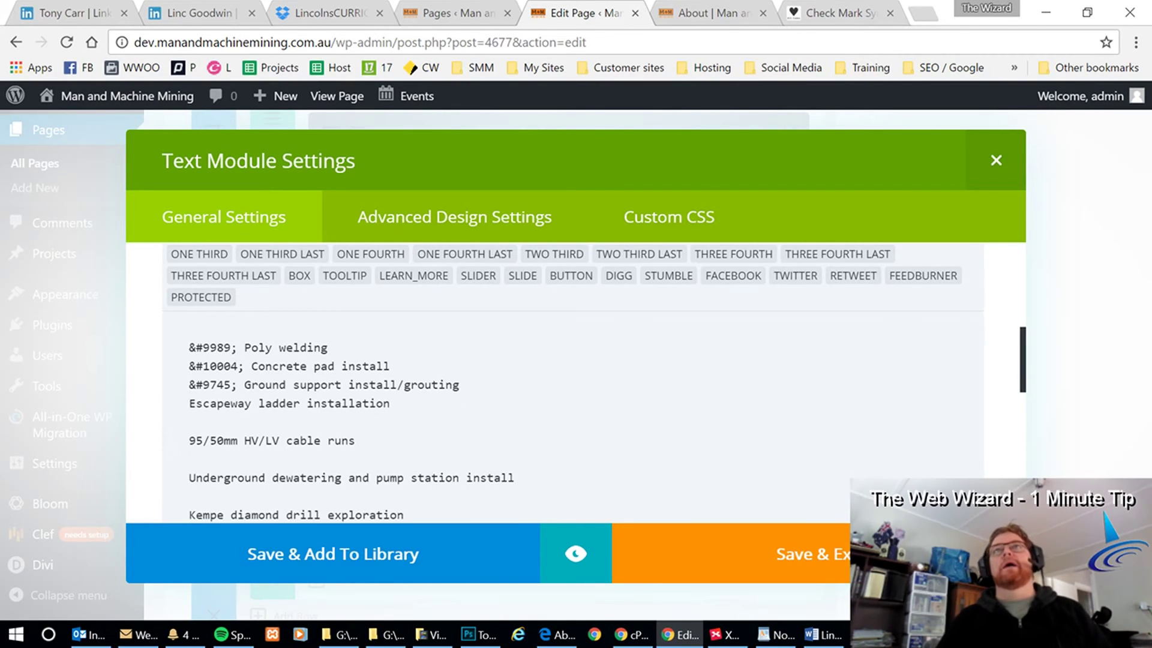
- Copy the plain check code &#10003; and paste it before Escapeway ladder installation
{"action": "left_click", "coordinate": [797, 12]}
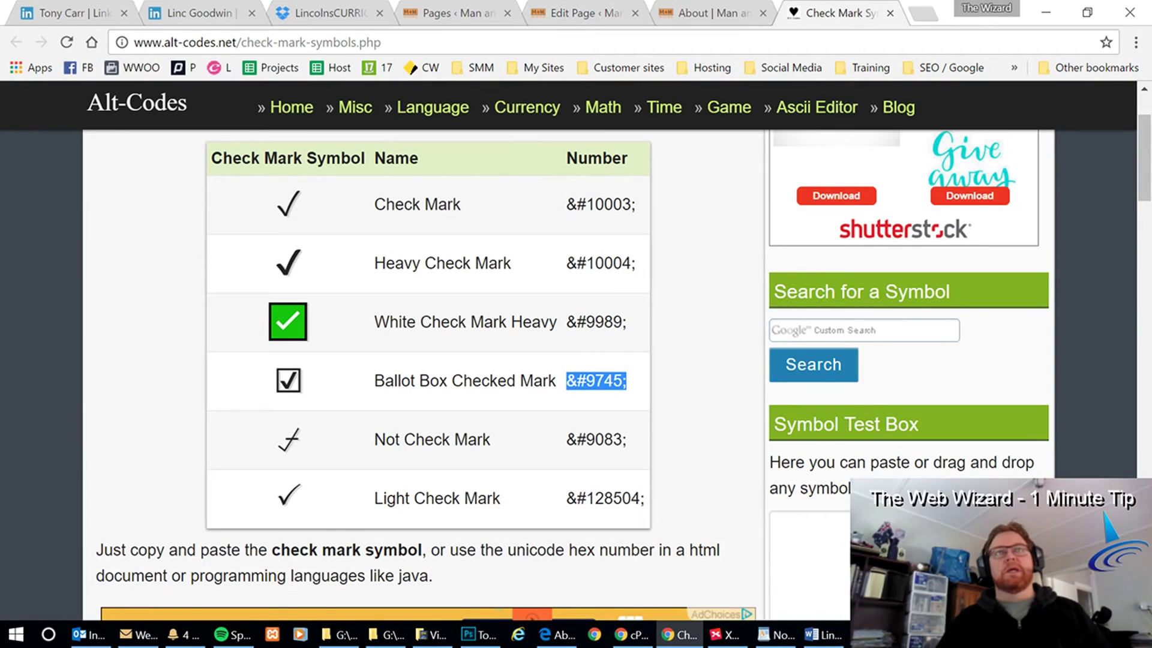
{"action": "left_click_drag", "start_coordinate": [566, 204], "coordinate": [637, 207]}
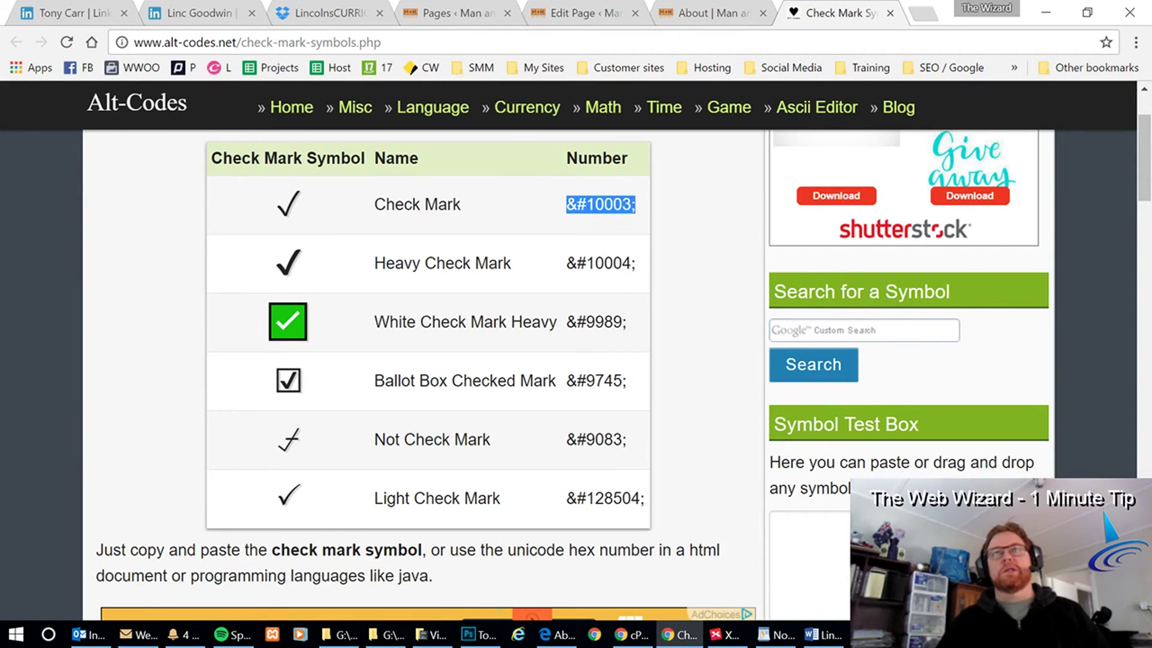
{"action": "left_click", "coordinate": [709, 13]}
{"action": "left_click", "coordinate": [559, 12]}
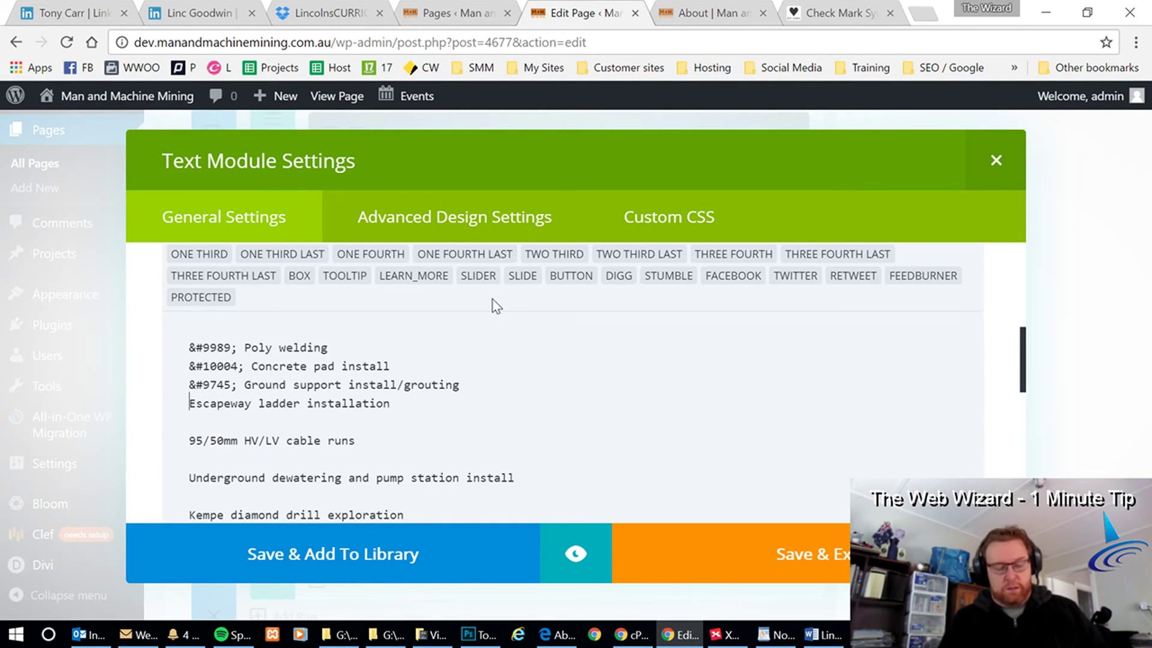
{"action": "type", "text": "&#10003;"}
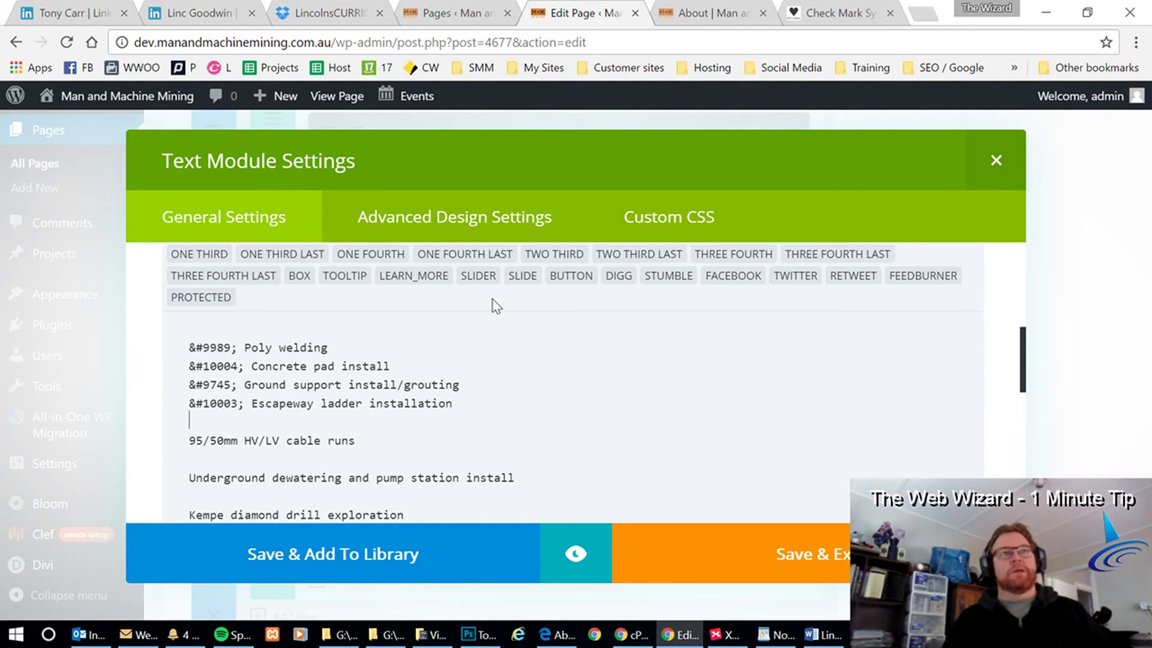
- Delete the blank lines between the remaining service lines
{"action": "key", "text": "Down"}
{"action": "key", "text": "Delete"}
{"action": "key", "text": "Down"}
{"action": "key", "text": "Delete"}
{"action": "key", "text": "Down"}
{"action": "key", "text": "Delete"}
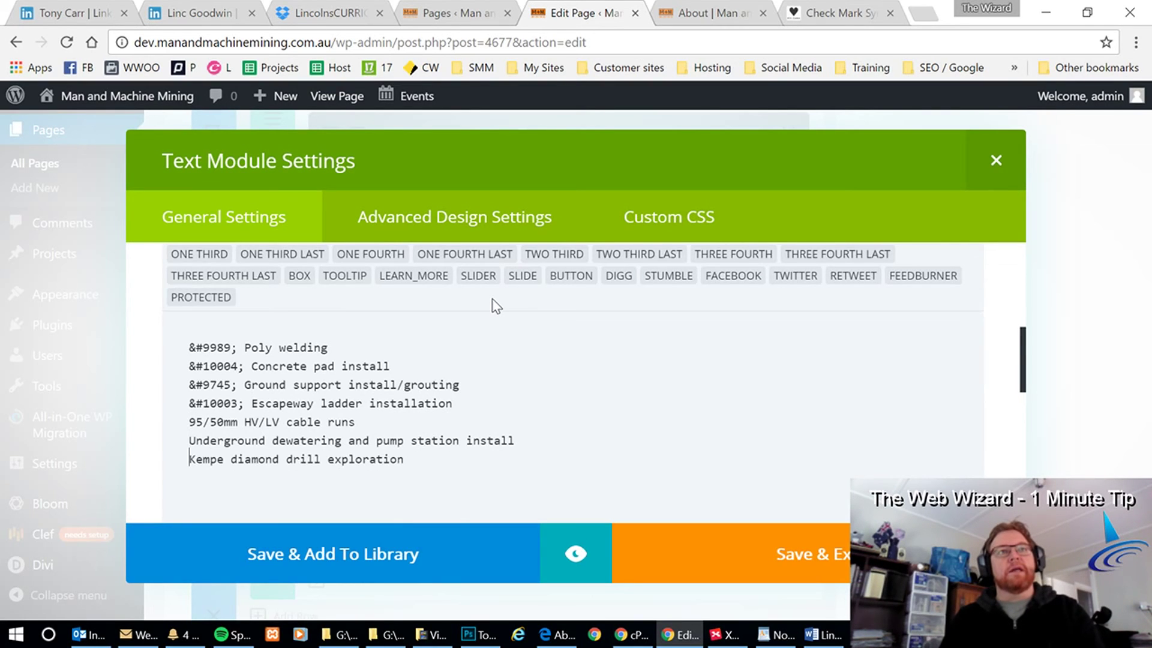
- Save & Exit the services Text Module and Update the About page
{"action": "left_click", "coordinate": [815, 552]}
{"action": "scroll", "coordinate": [1090, 140], "scroll_direction": "up", "scroll_amount": 8}
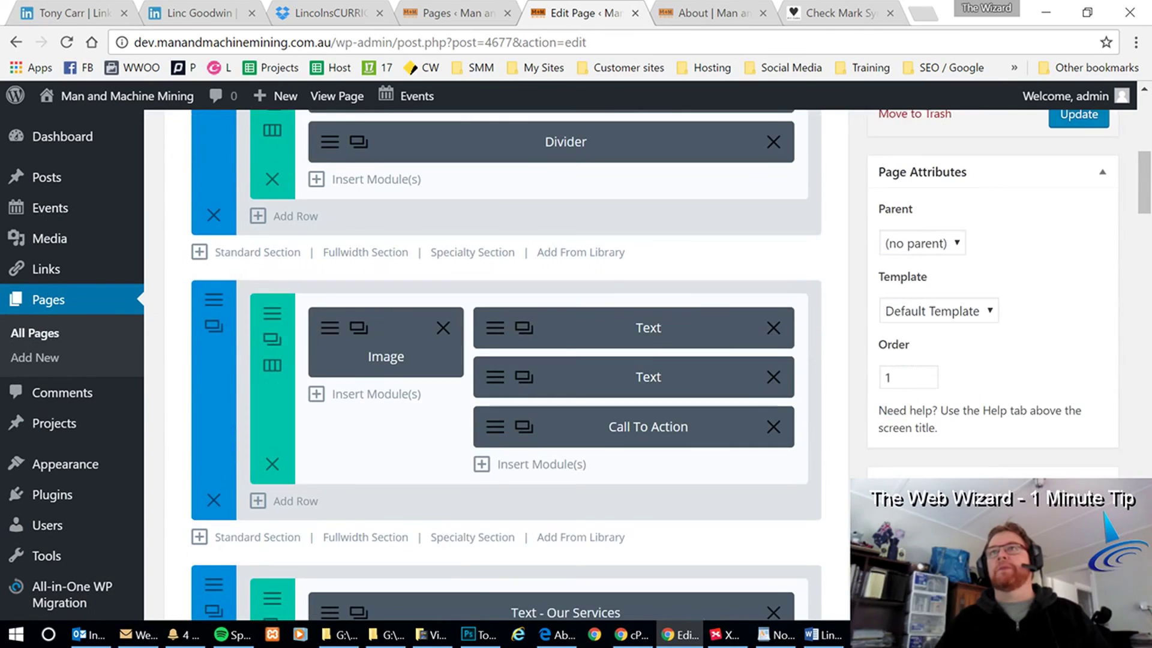
{"action": "scroll", "coordinate": [1090, 180], "scroll_direction": "up", "scroll_amount": 2}
{"action": "left_click", "coordinate": [1086, 242]}
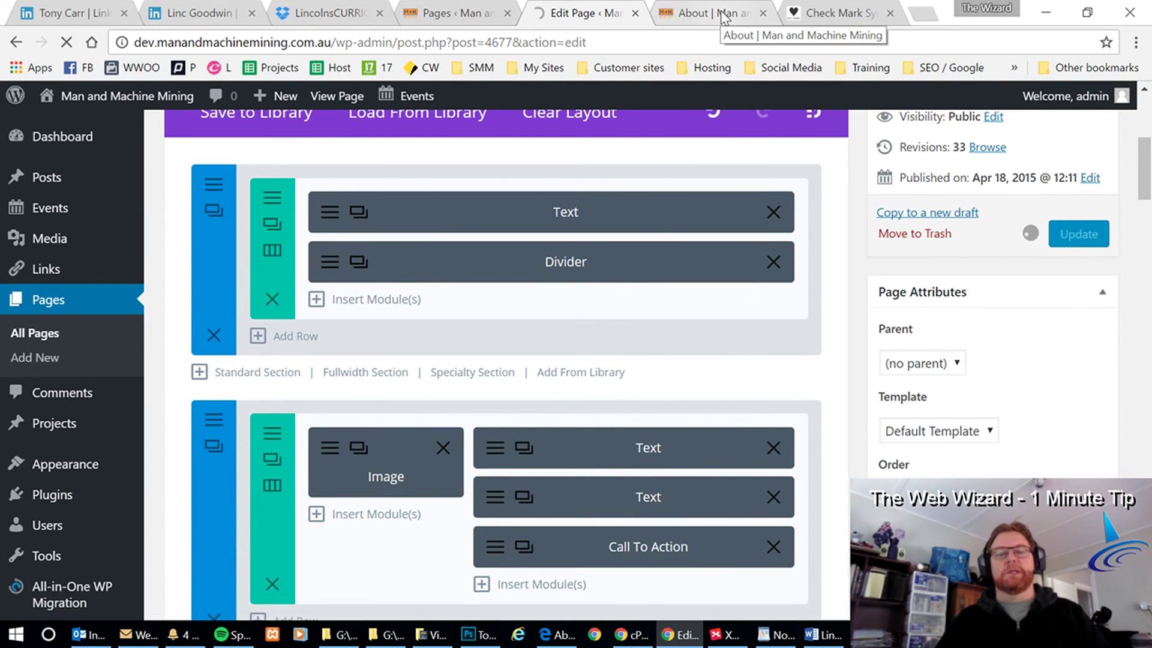
{"action": "left_click", "coordinate": [843, 13]}
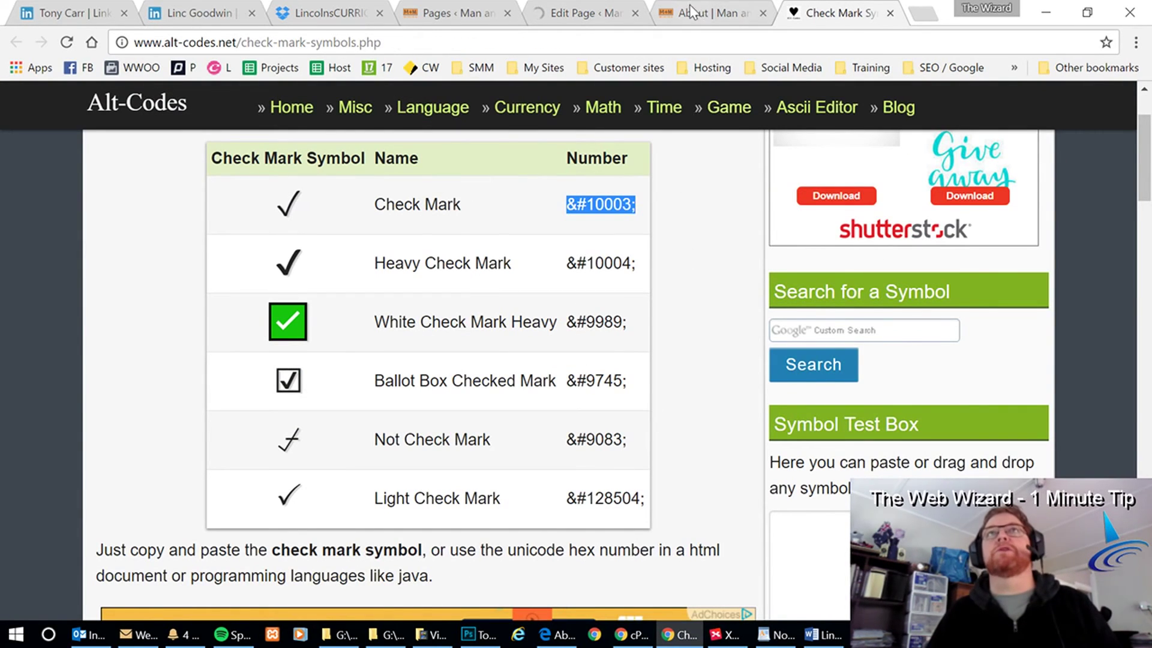
{"action": "left_click", "coordinate": [714, 12]}
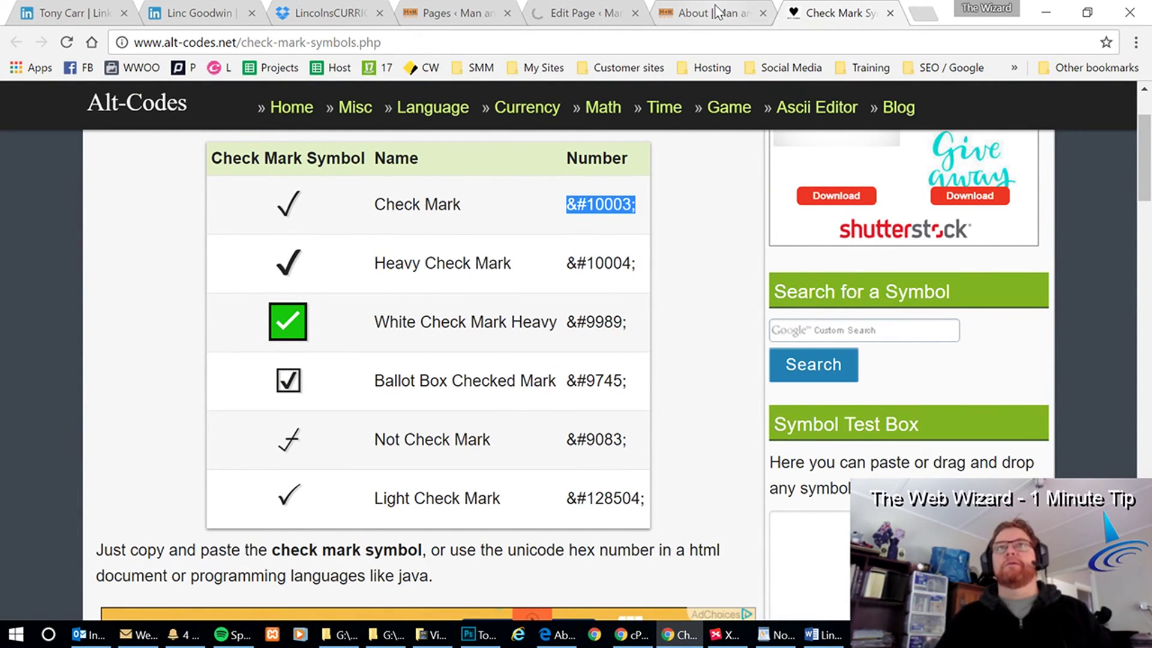
- Reload the live About page to confirm four check-mark styles in the right column
{"action": "right_click", "coordinate": [429, 471]}
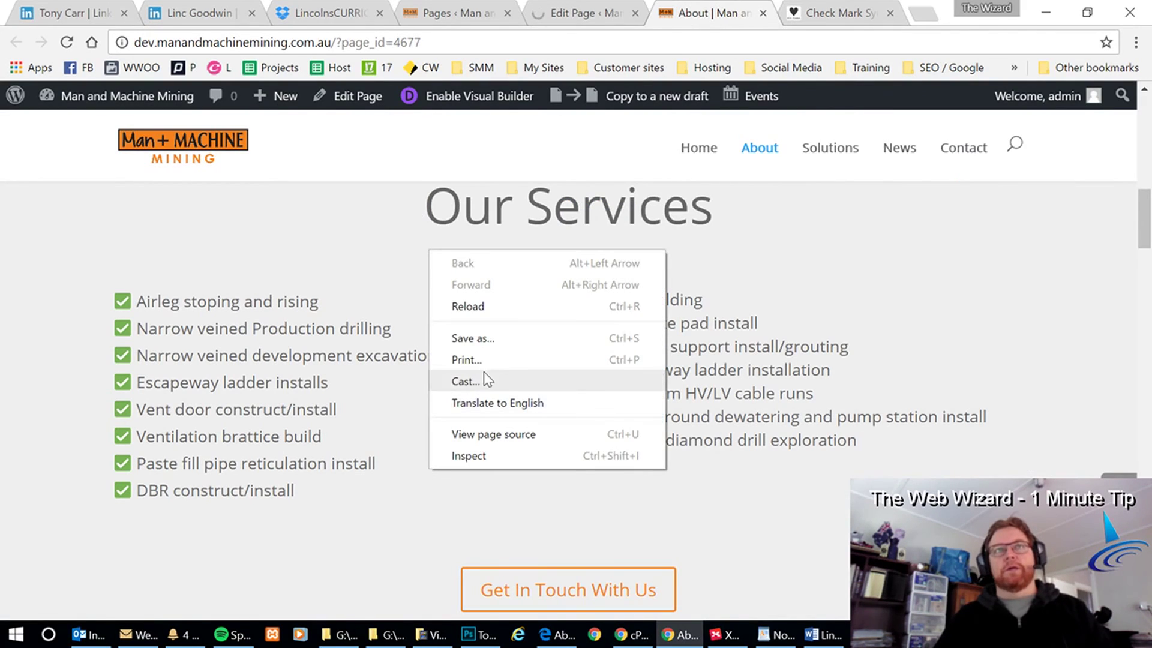
{"action": "left_click", "coordinate": [504, 306]}
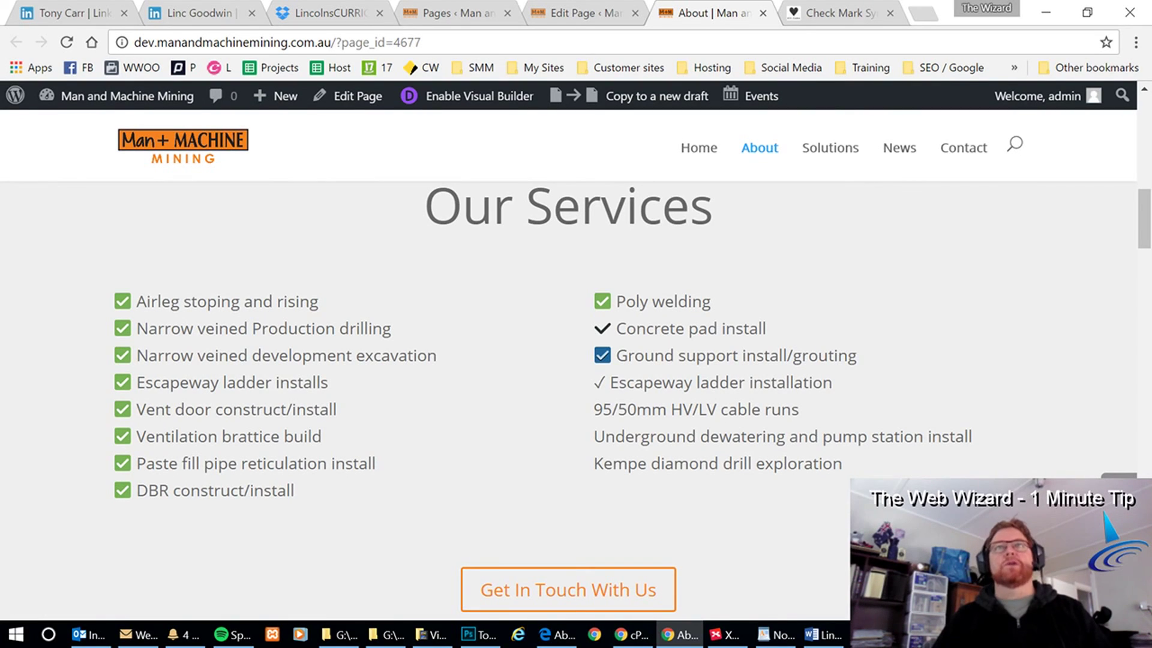
{"action": "left_click", "coordinate": [817, 14]}
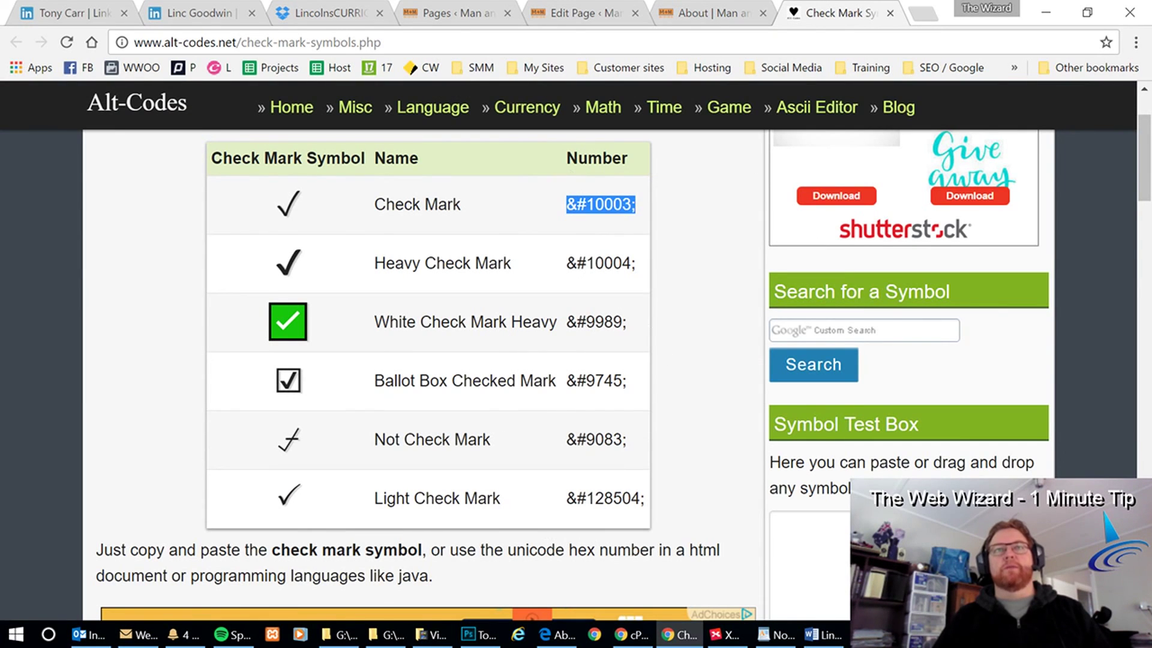